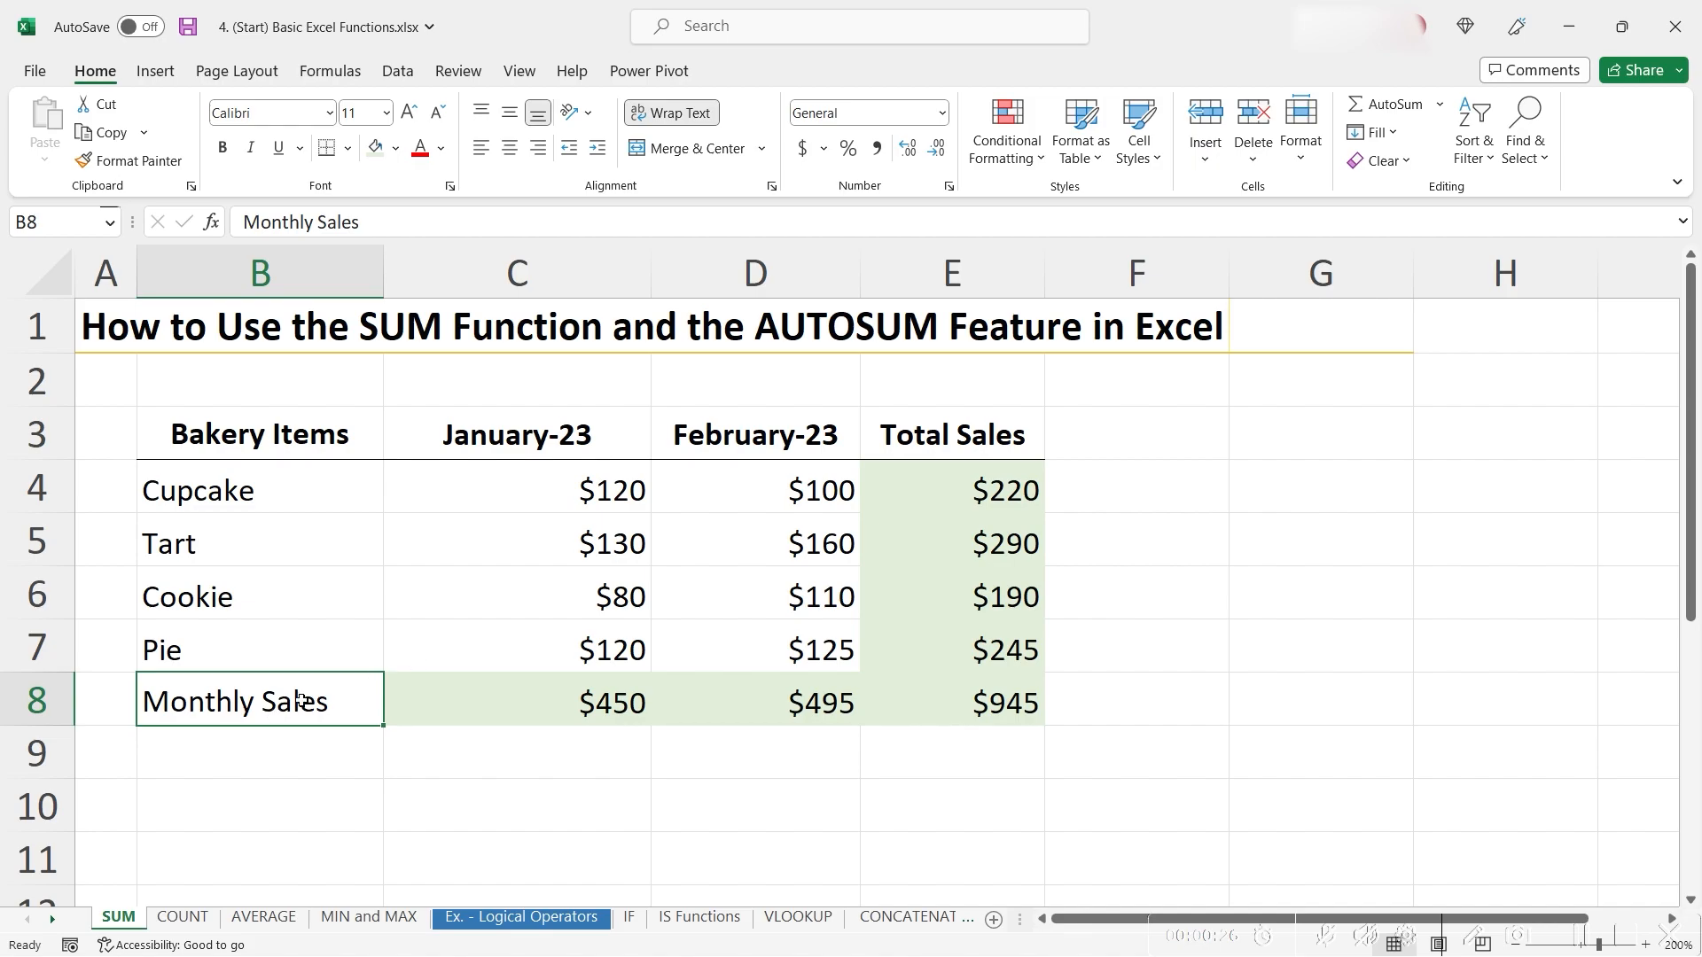
# Examine the existing addition formulas in the Total Sales column and in the Monthly Sales row
pyautogui.click(1009, 490)
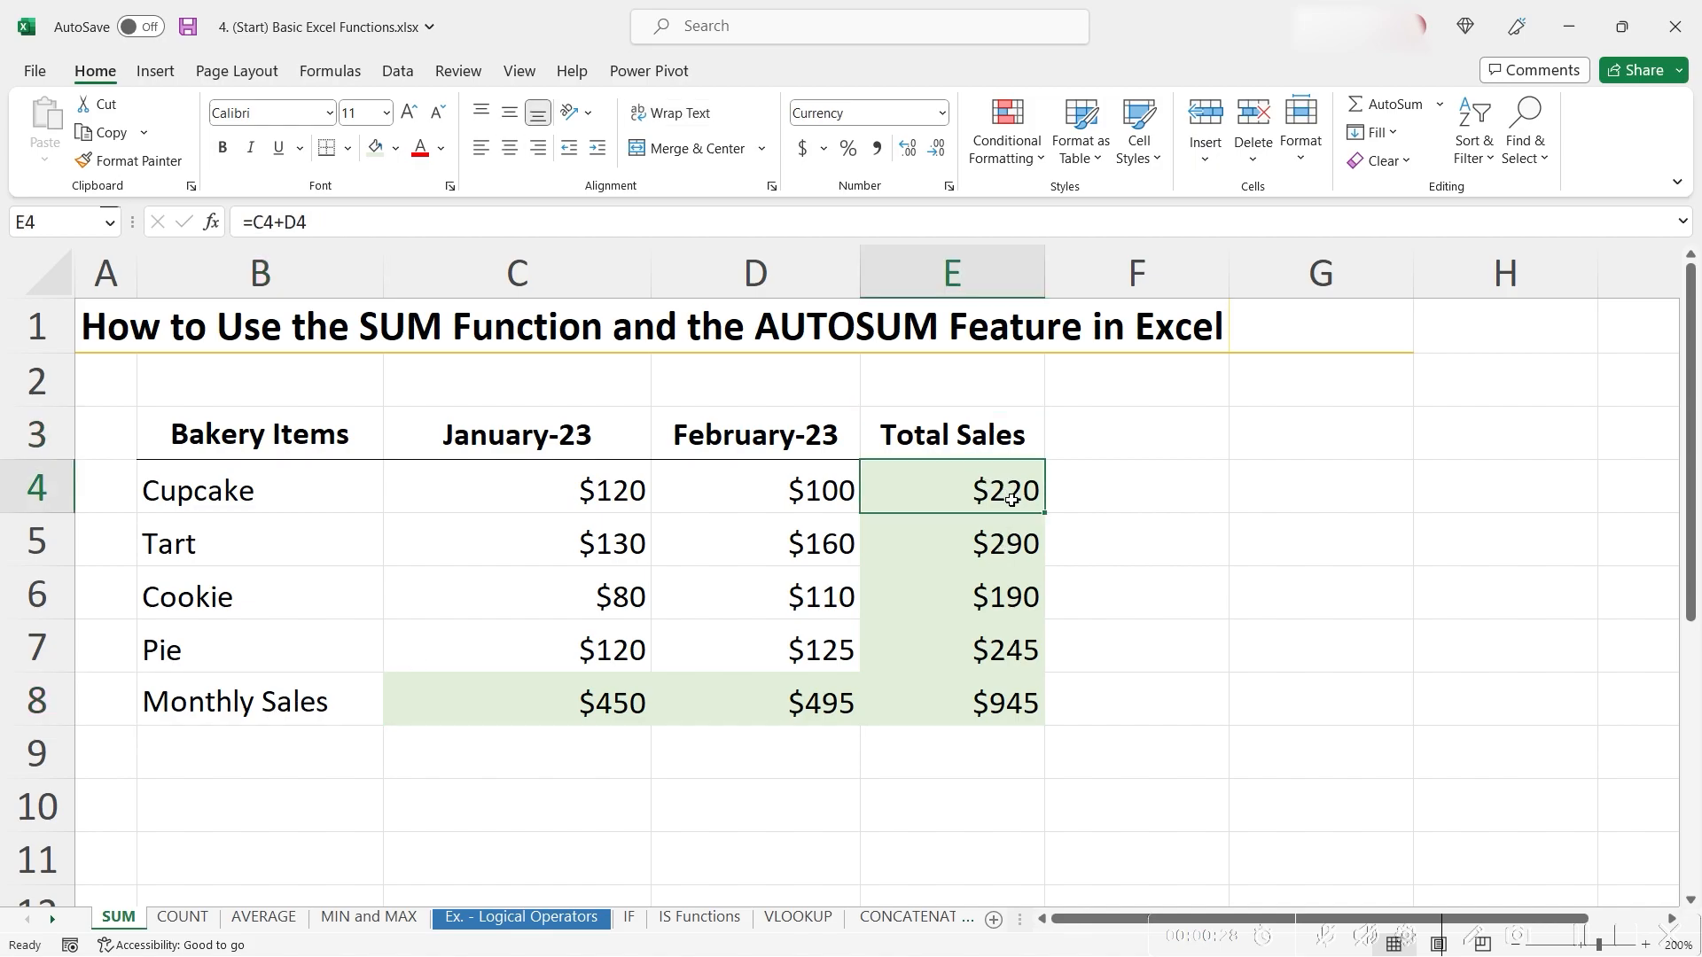
pyautogui.press('F2')
pyautogui.click(998, 551)
pyautogui.press('F2')
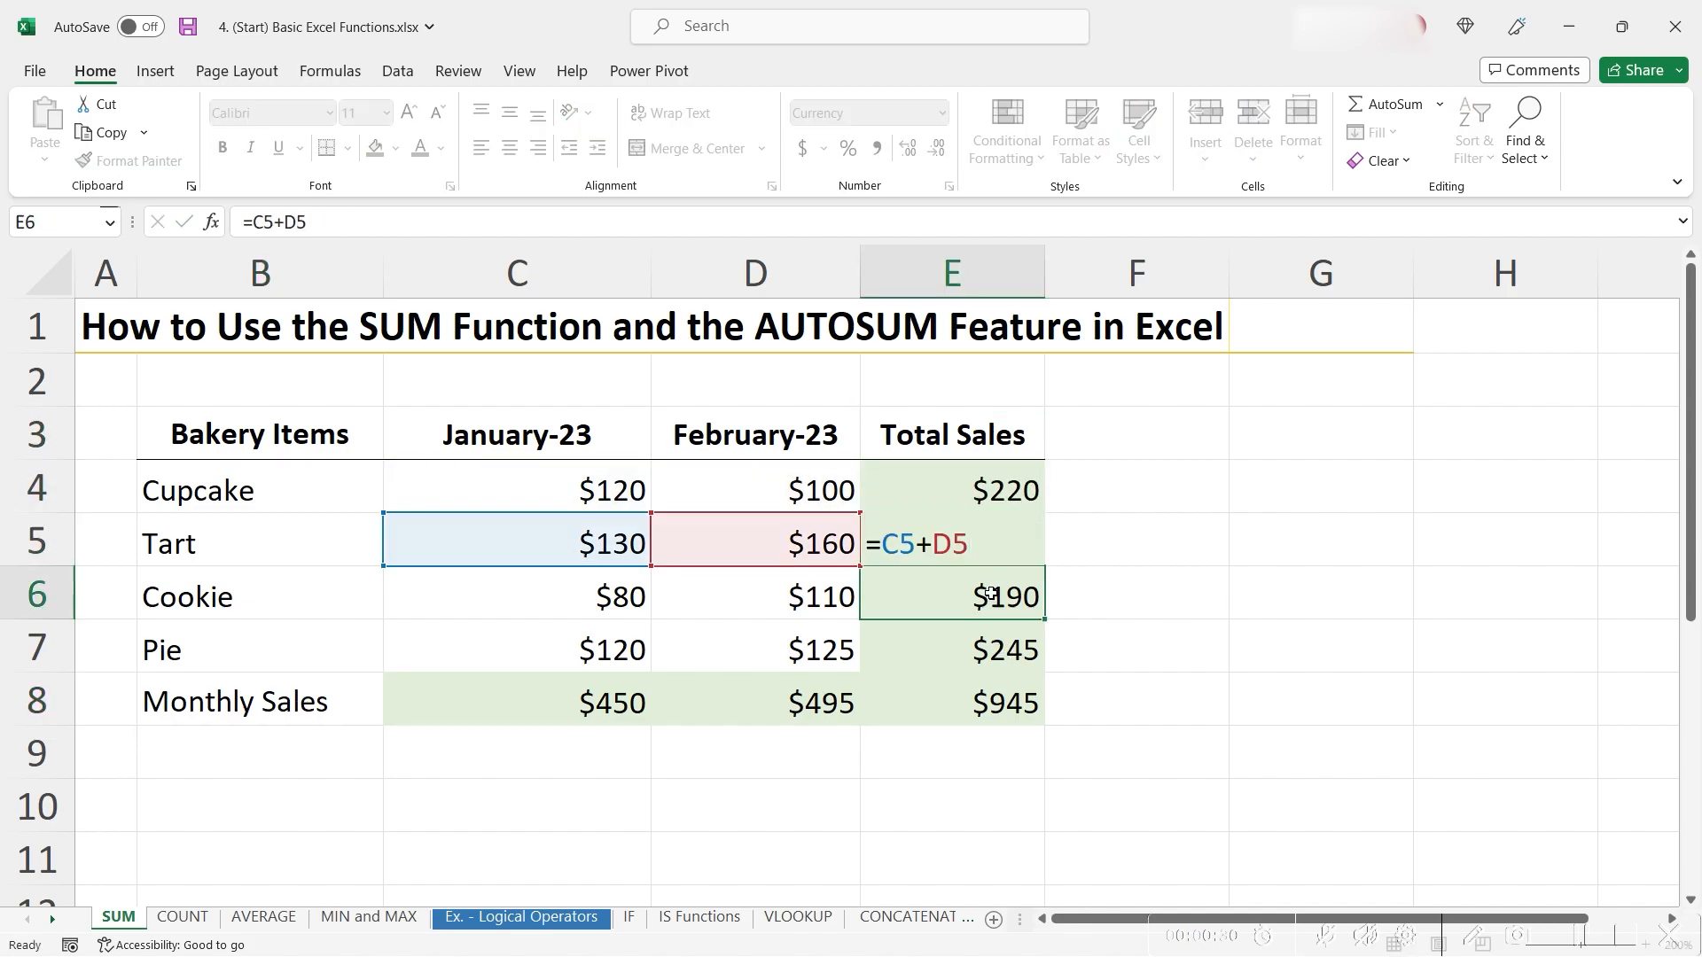
pyautogui.click(991, 599)
pyautogui.press('F2')
pyautogui.click(784, 715)
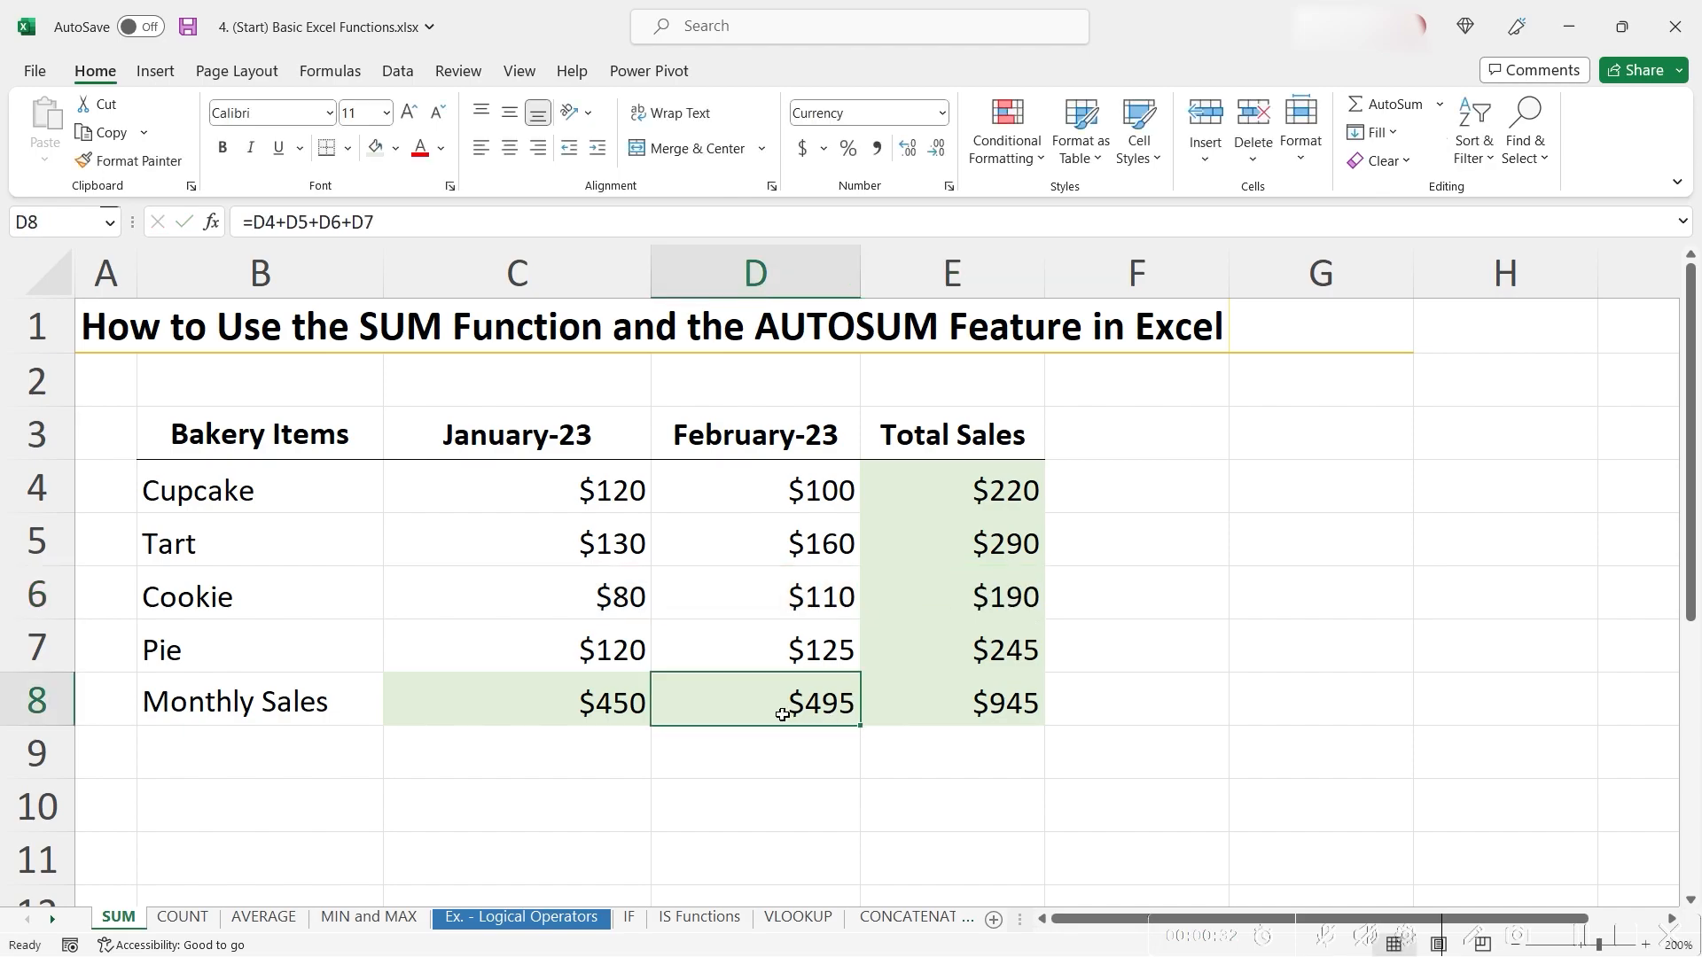
pyautogui.press('F2')
pyautogui.click(975, 647)
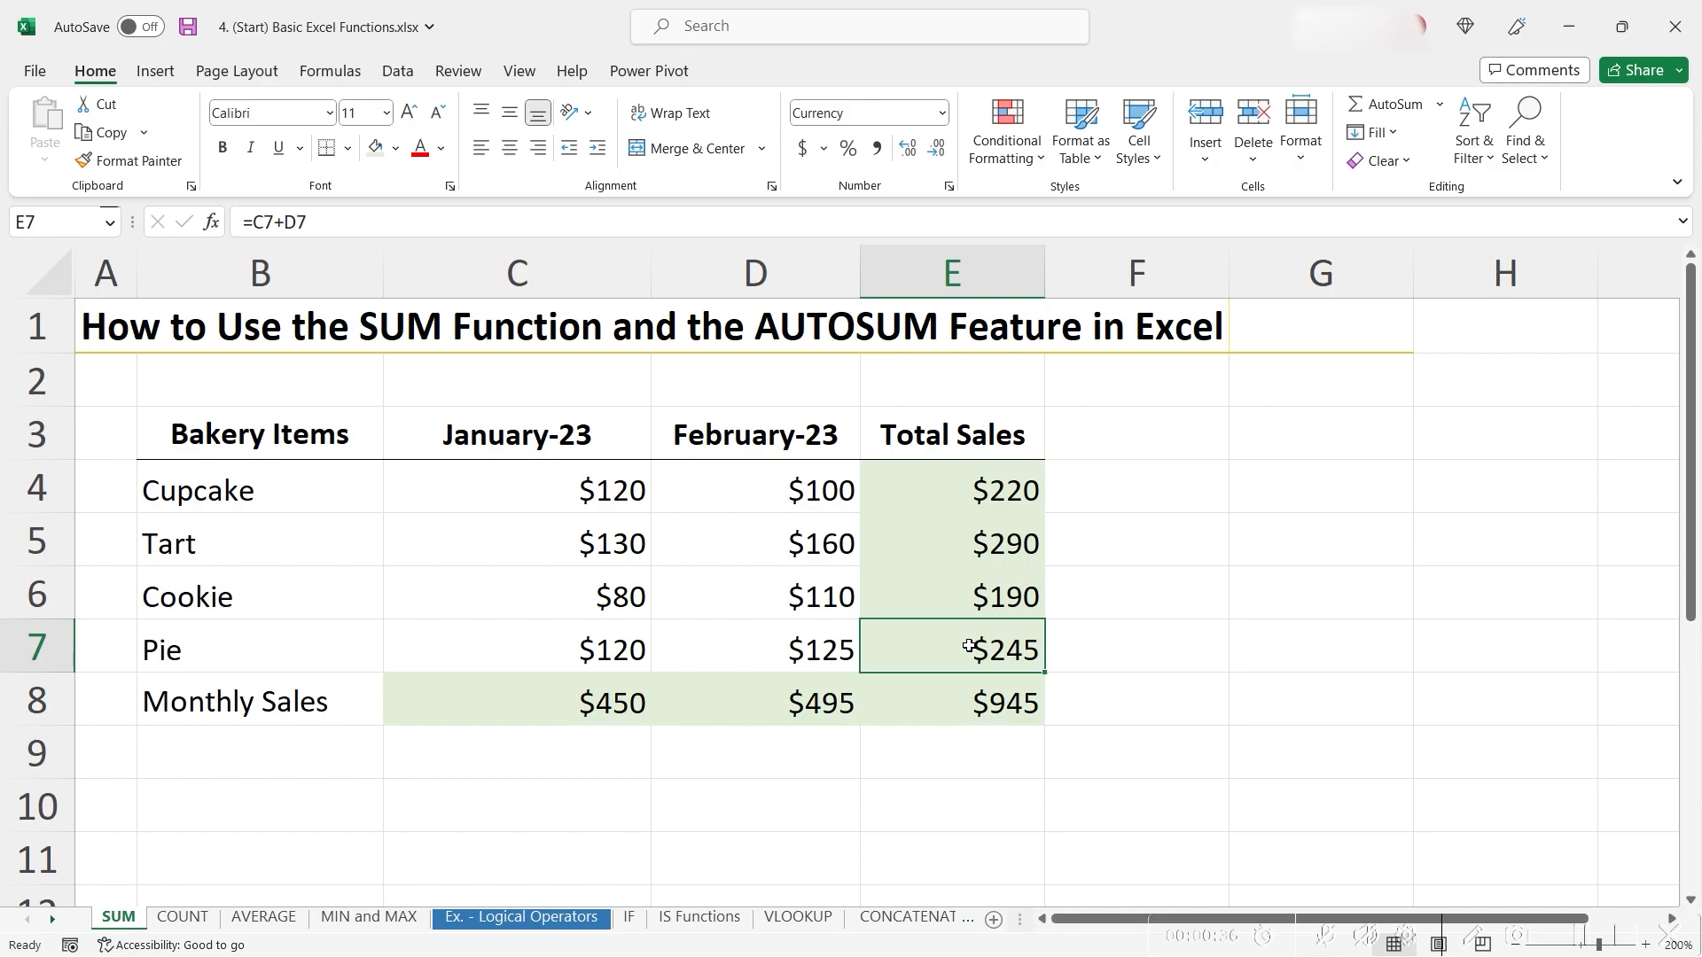
pyautogui.click(788, 697)
pyautogui.press('F2')
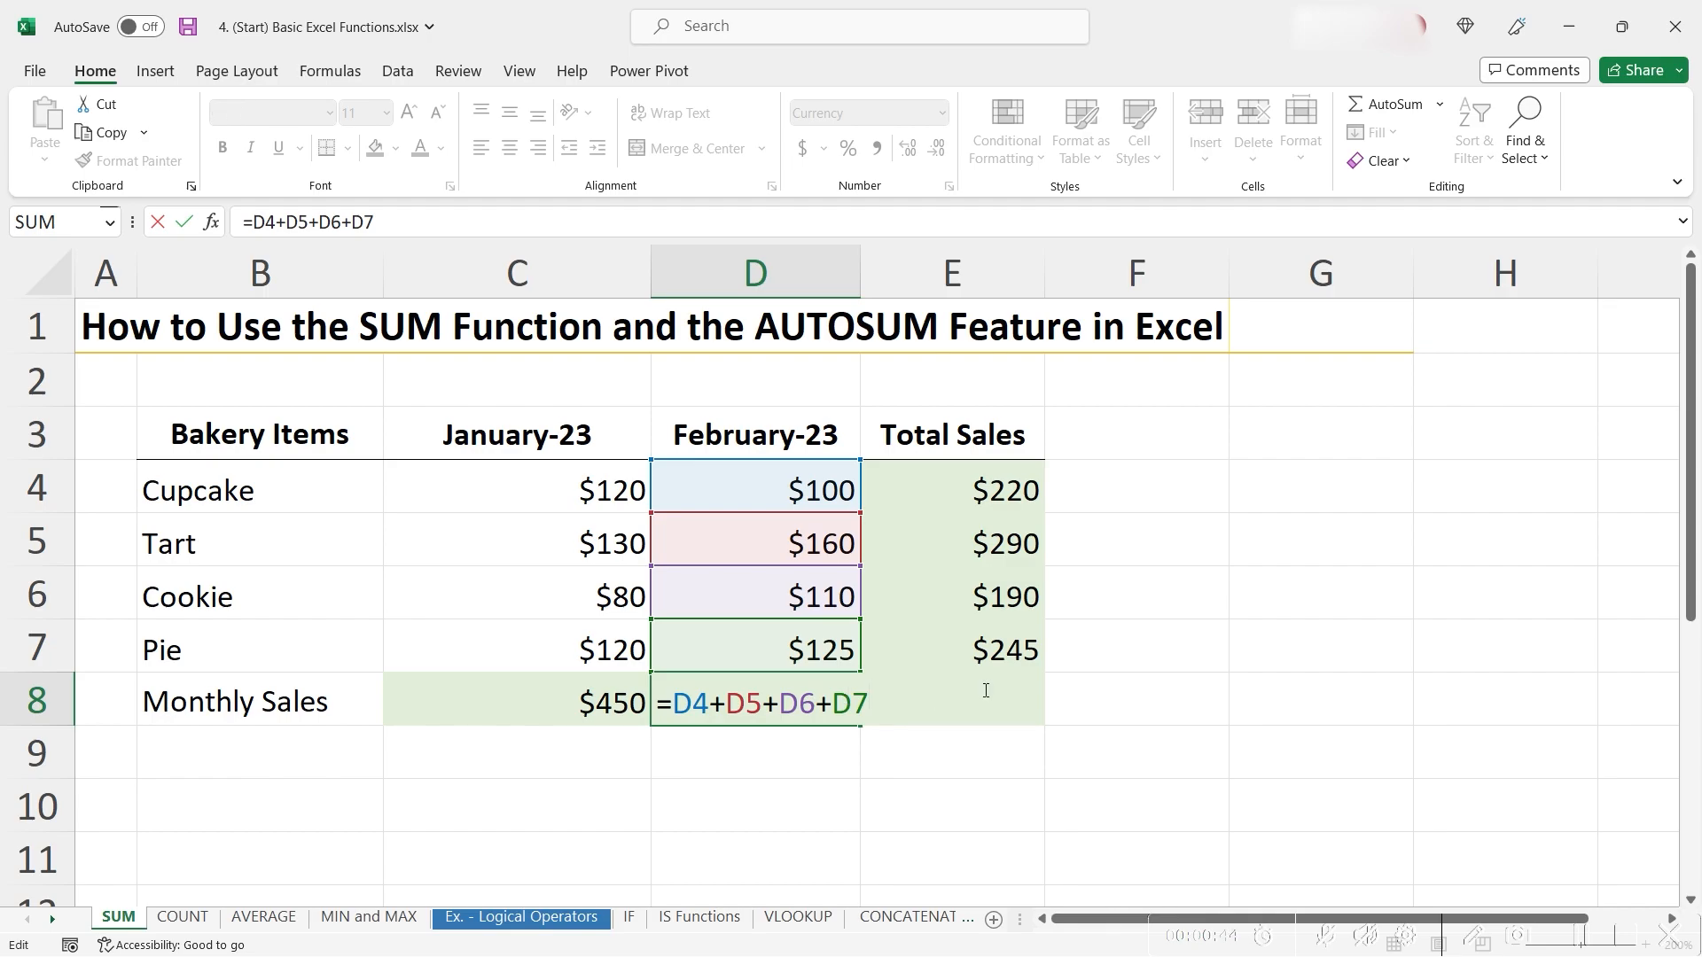
pyautogui.click(926, 740)
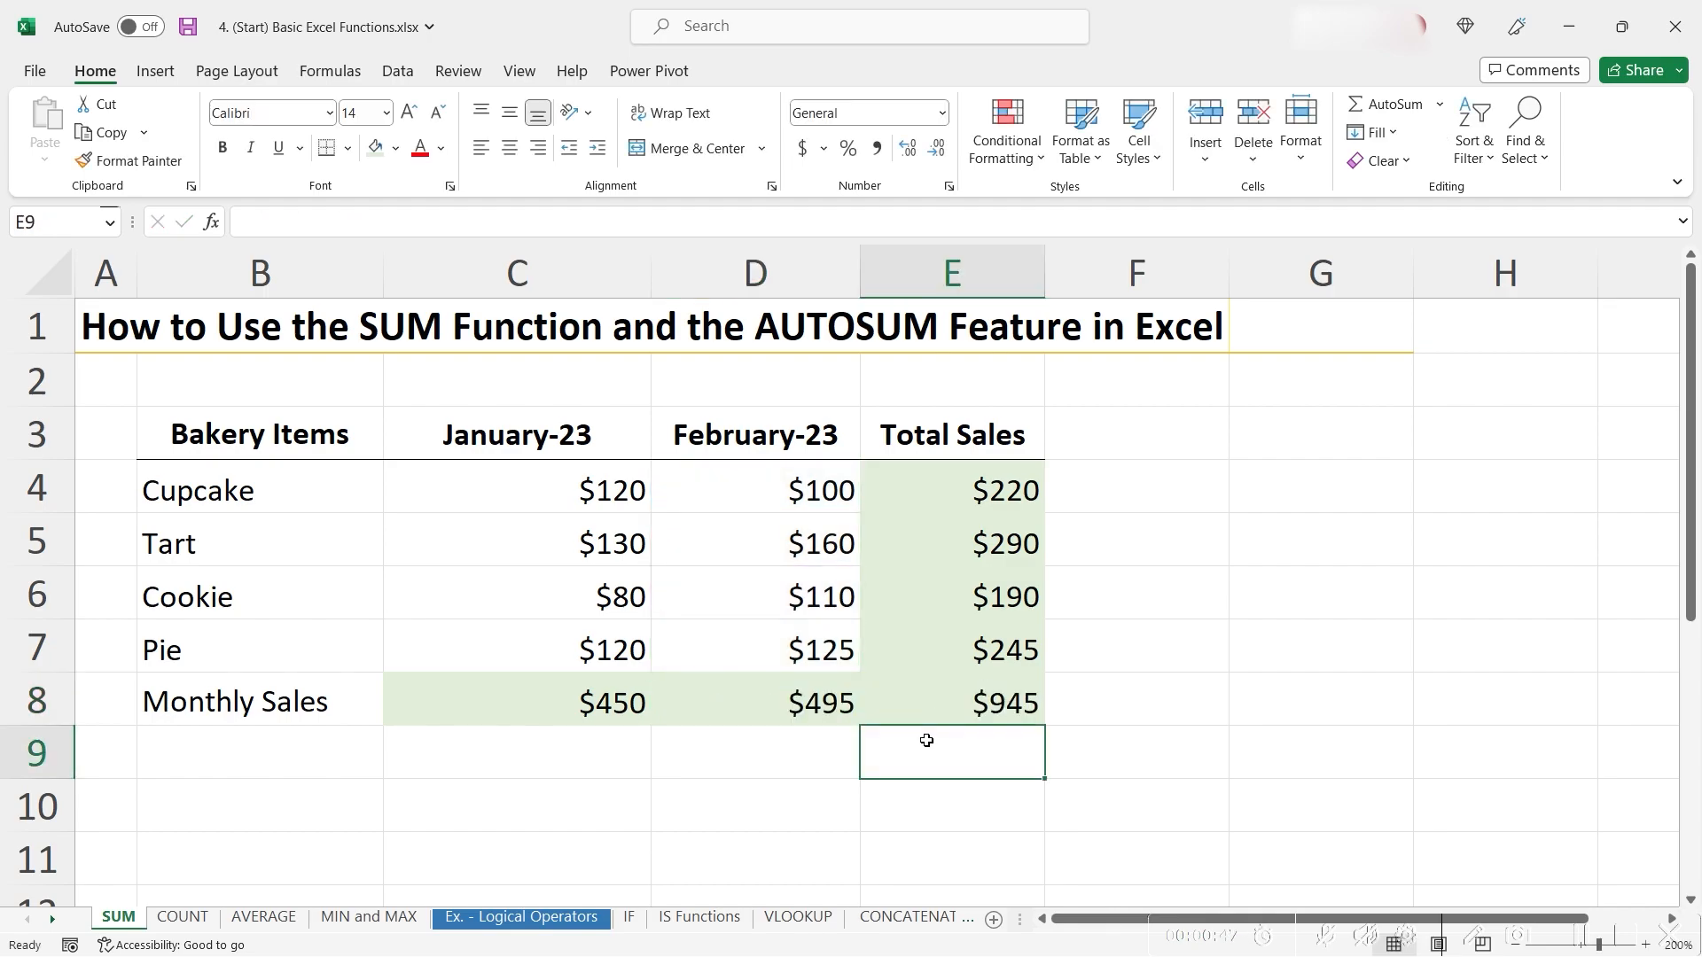
# Clear the Total Sales cells E4:E8 and the Monthly Sales cells C8:D8
pyautogui.moveTo(971, 500); pyautogui.dragTo(993, 704)
pyautogui.press('Delete')
pyautogui.moveTo(795, 694); pyautogui.dragTo(540, 705)
pyautogui.press('Delete')
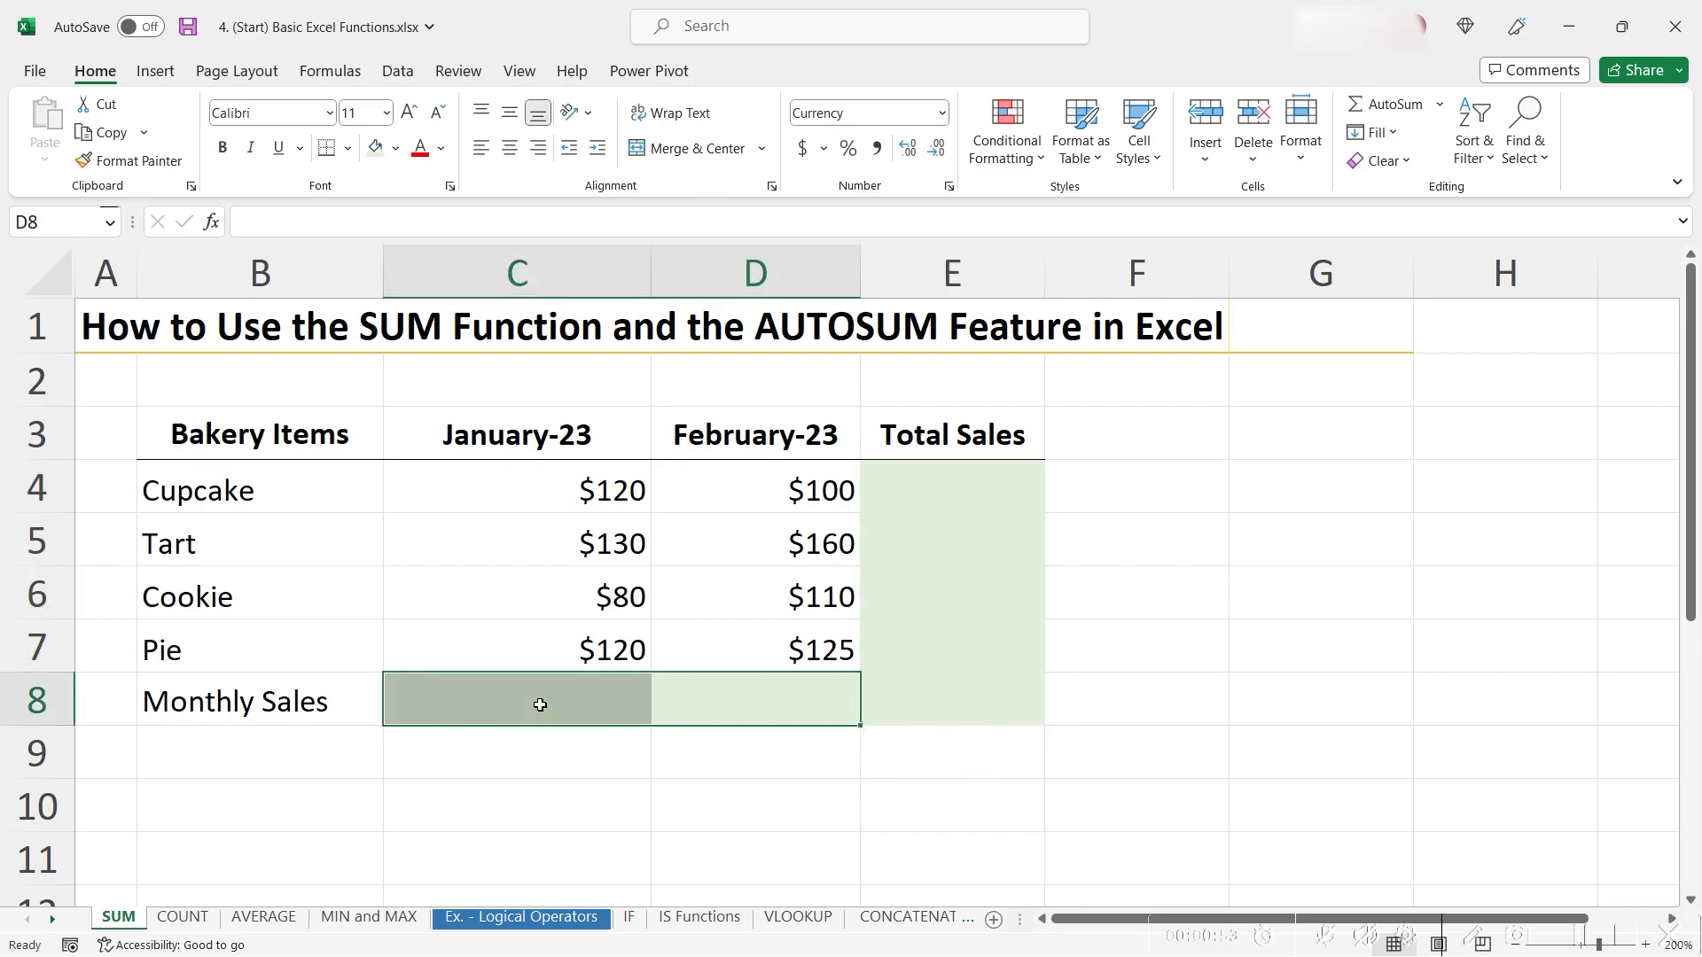
# Enter =SUM(C4:D4) as Cupcake's total in E4 using the Function Arguments dialog, and fill the formula down to E7
pyautogui.click(946, 481)
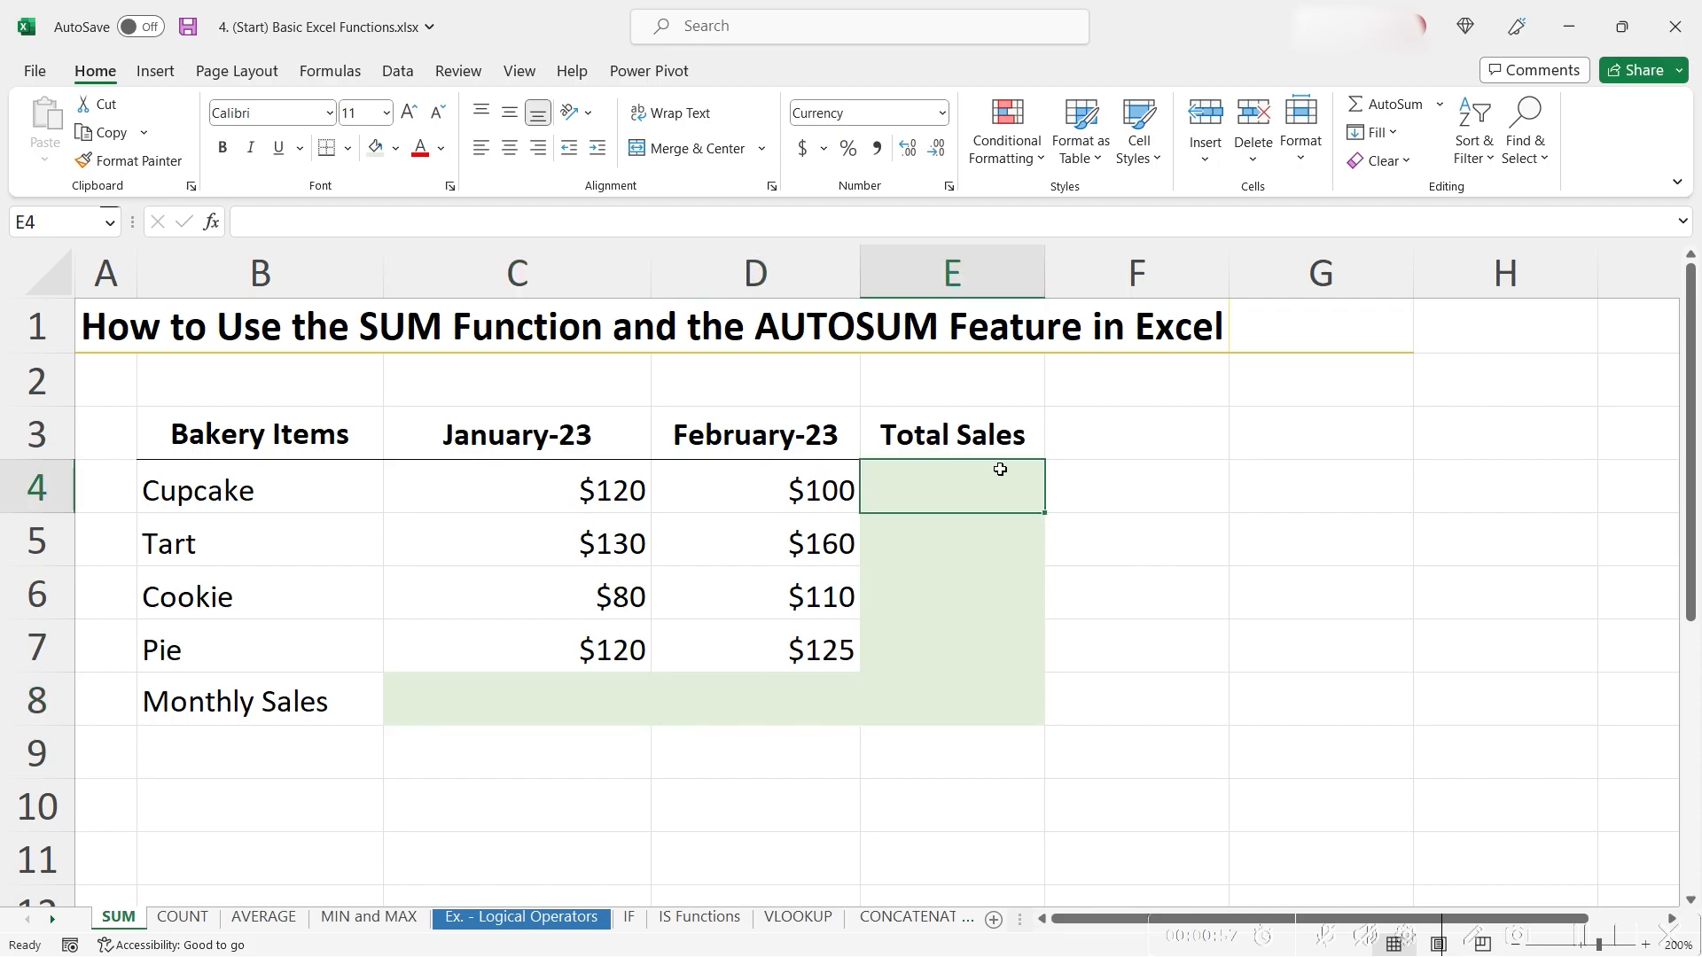
pyautogui.write('=sum')
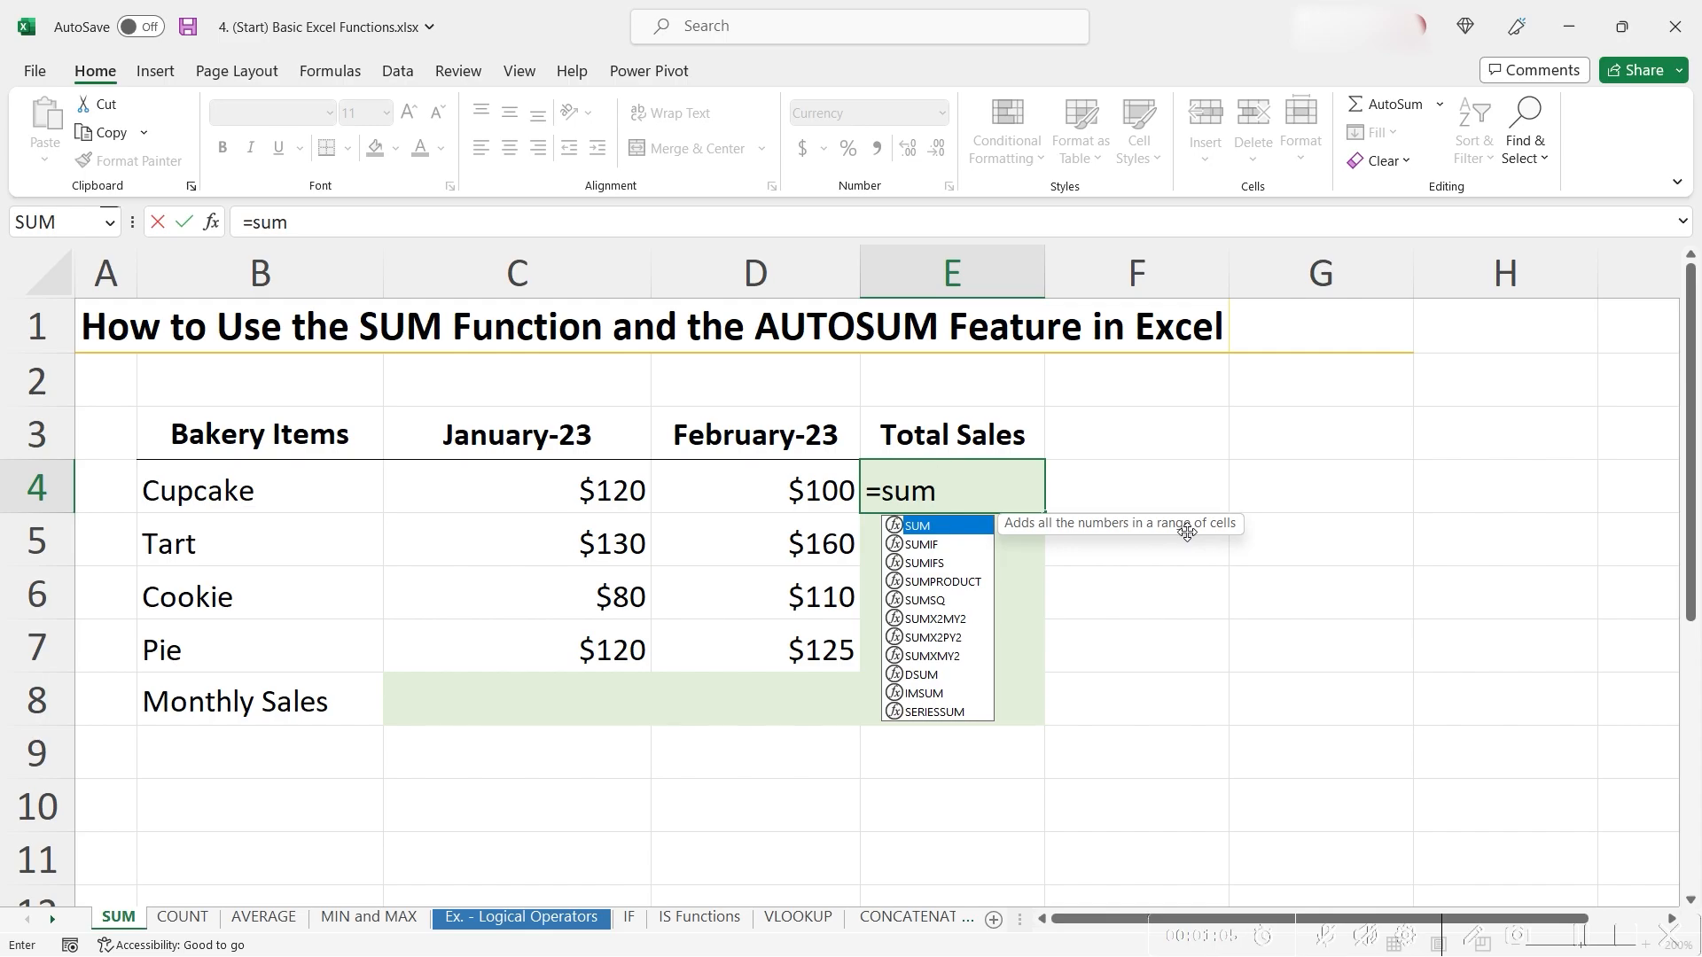
pyautogui.write('(')
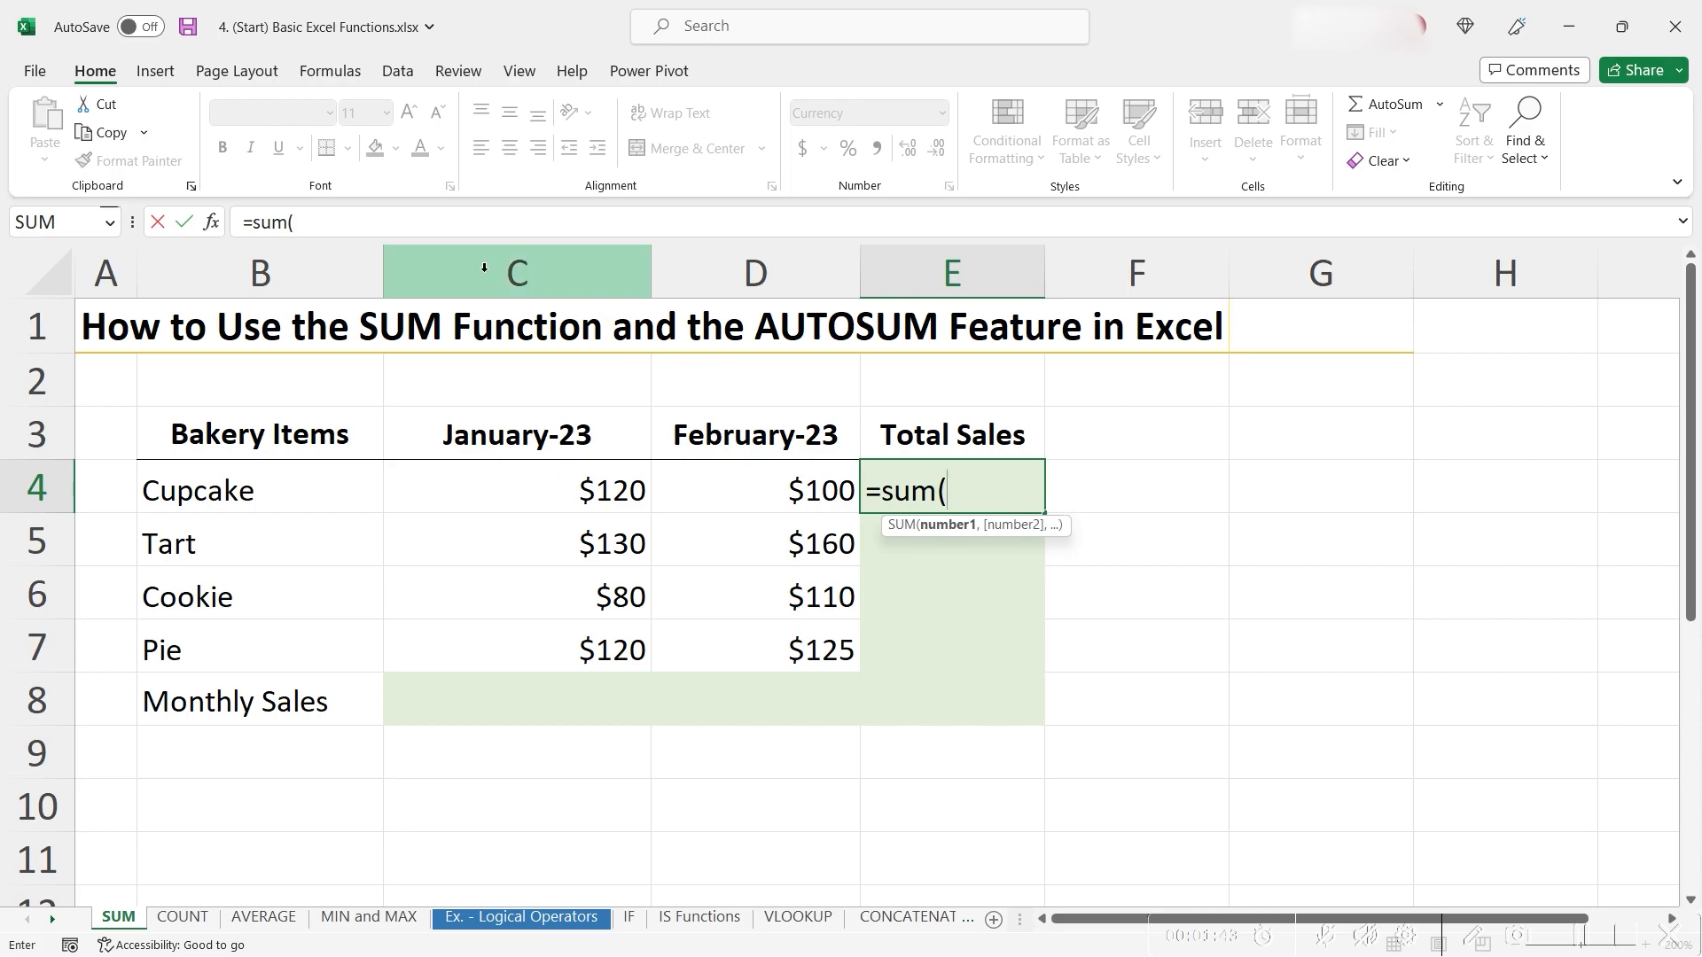
pyautogui.click(216, 228)
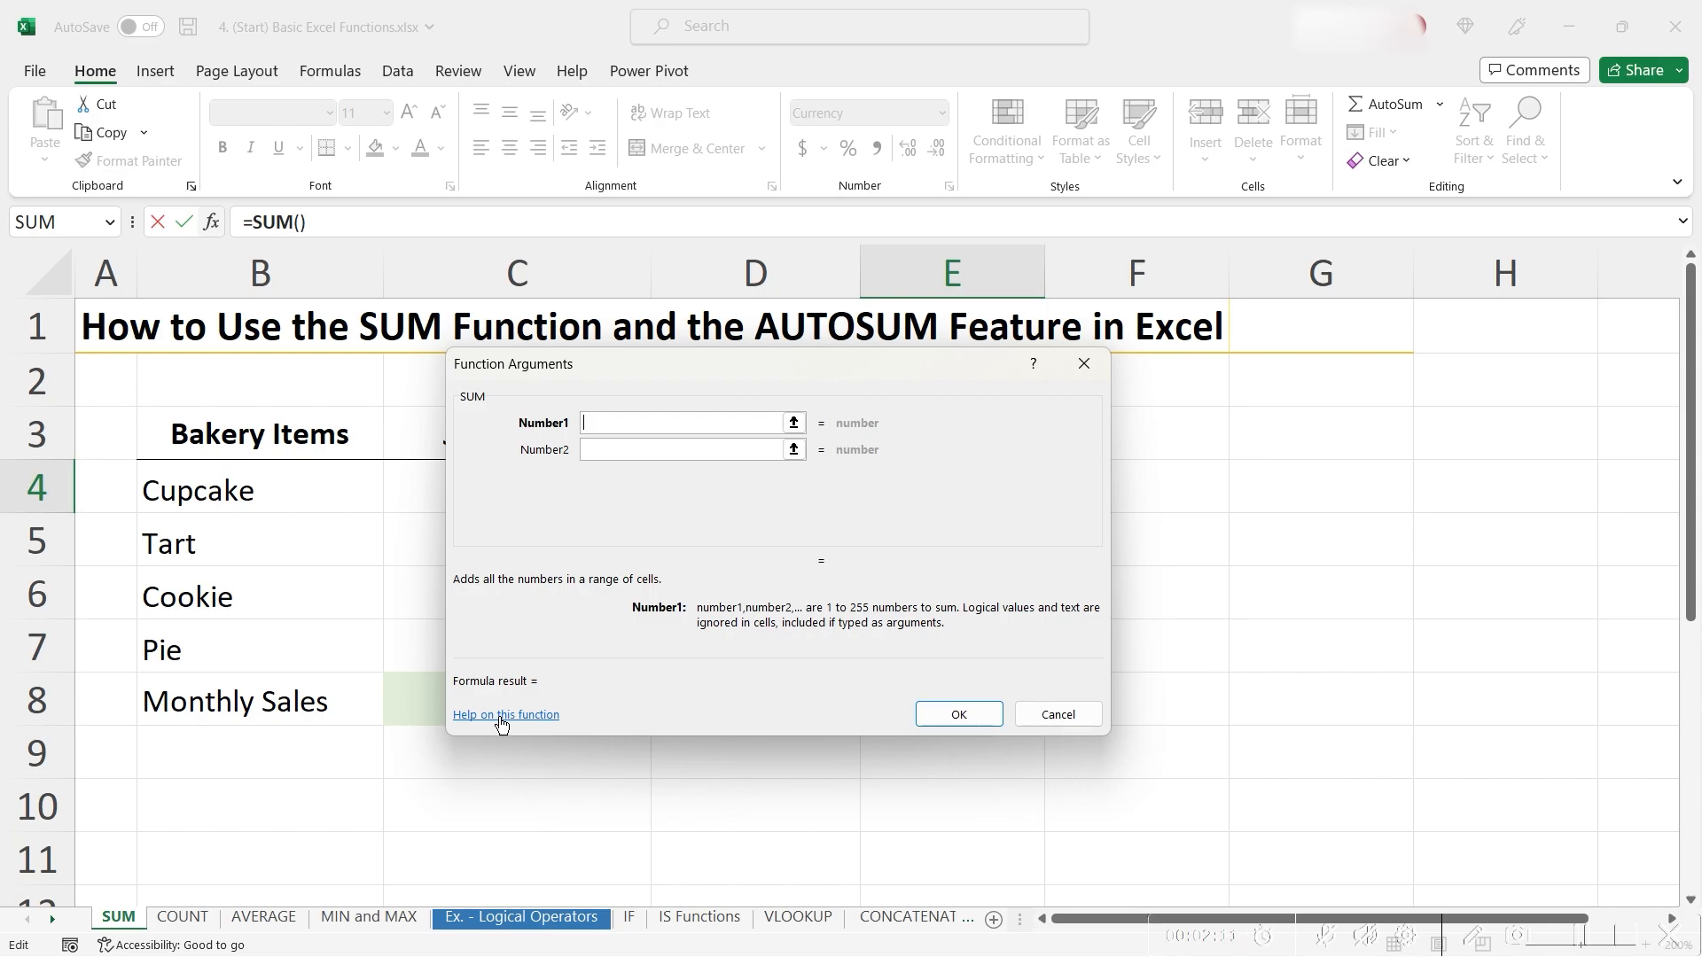
pyautogui.moveTo(655, 364); pyautogui.dragTo(1115, 366)
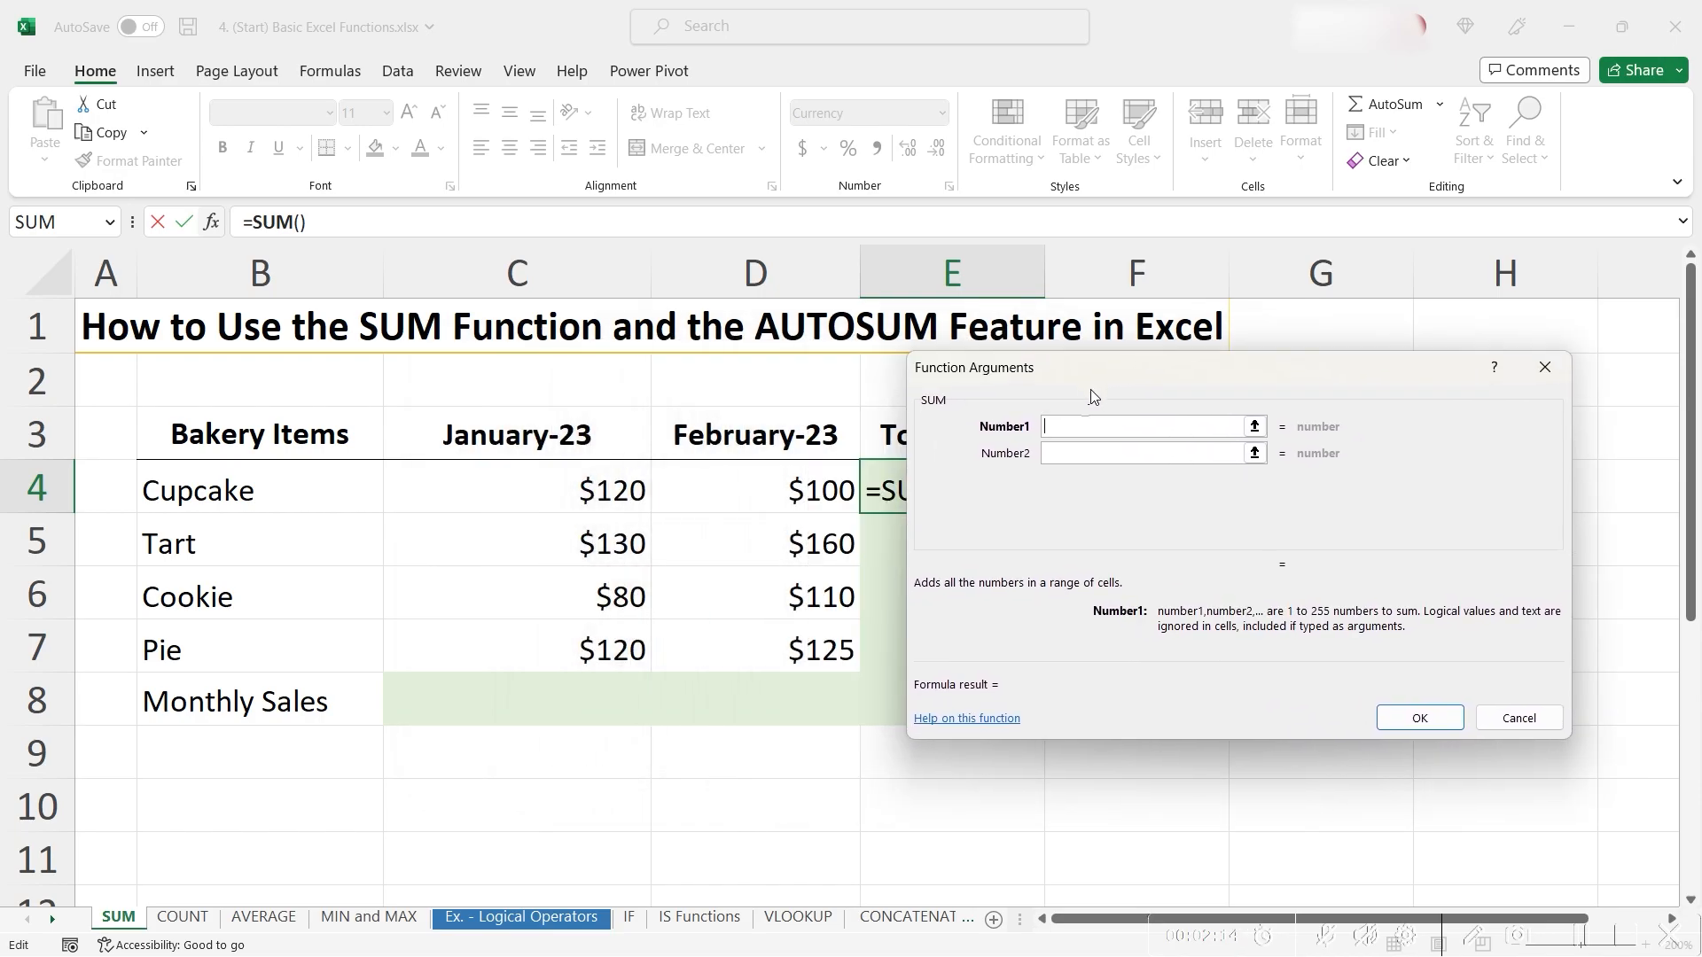
pyautogui.click(603, 488)
pyautogui.keyDown('shift'); pyautogui.click(756, 491); pyautogui.keyUp('shift')
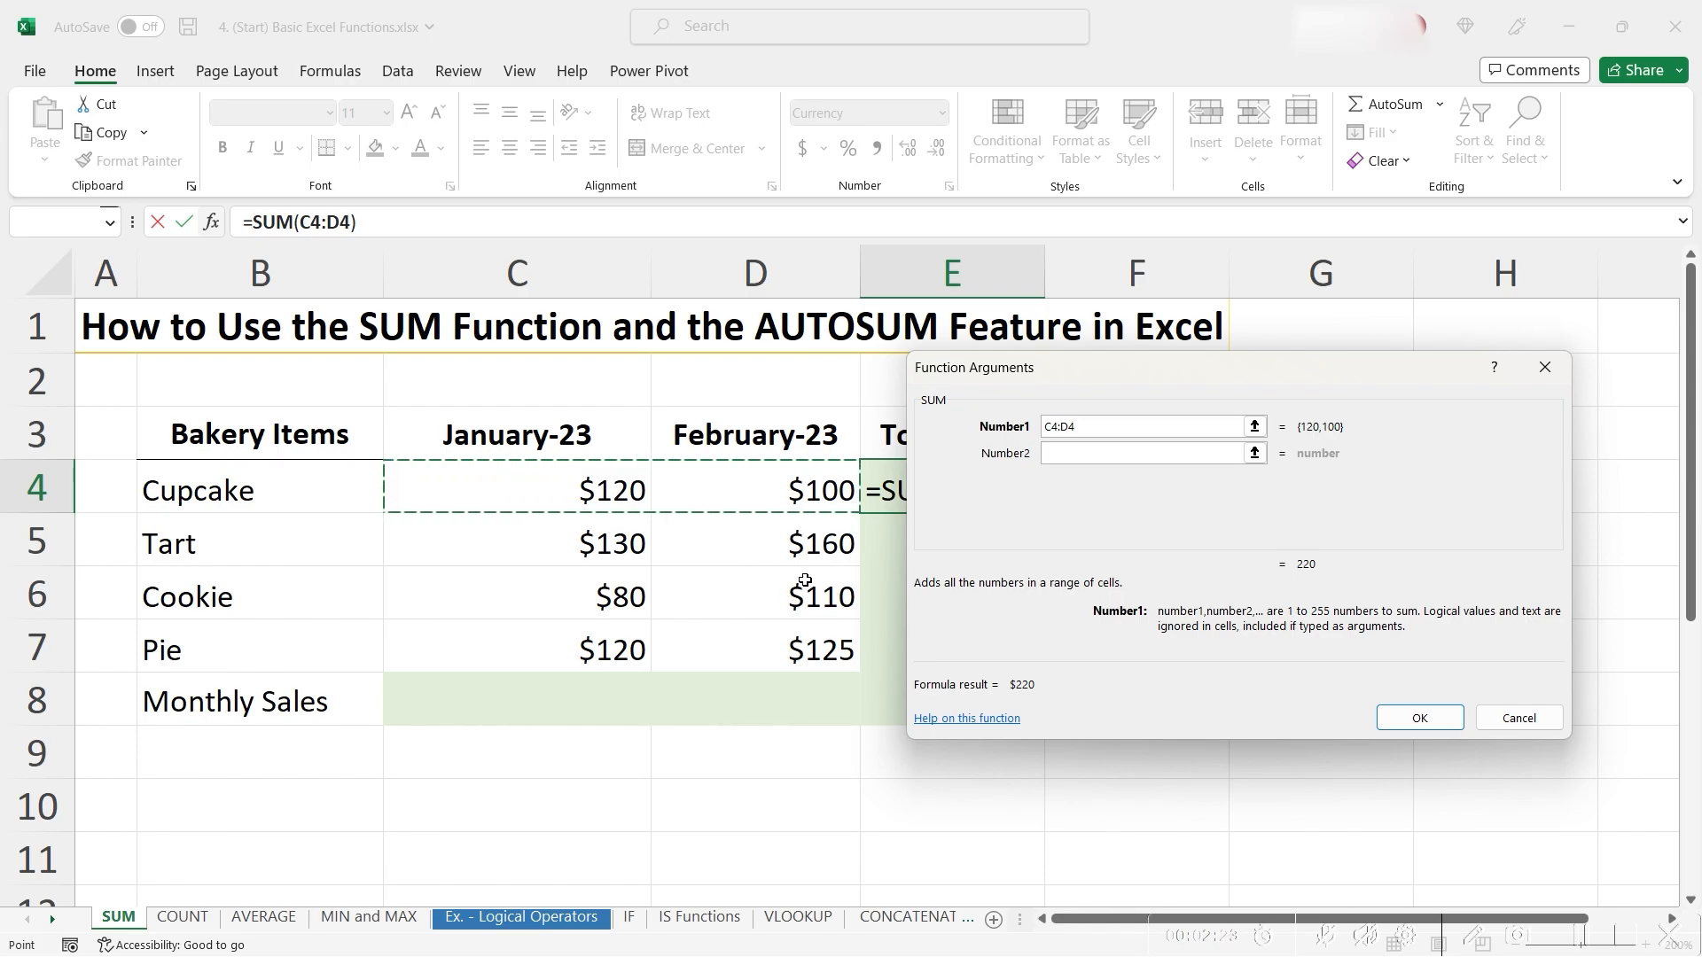
pyautogui.click(1398, 720)
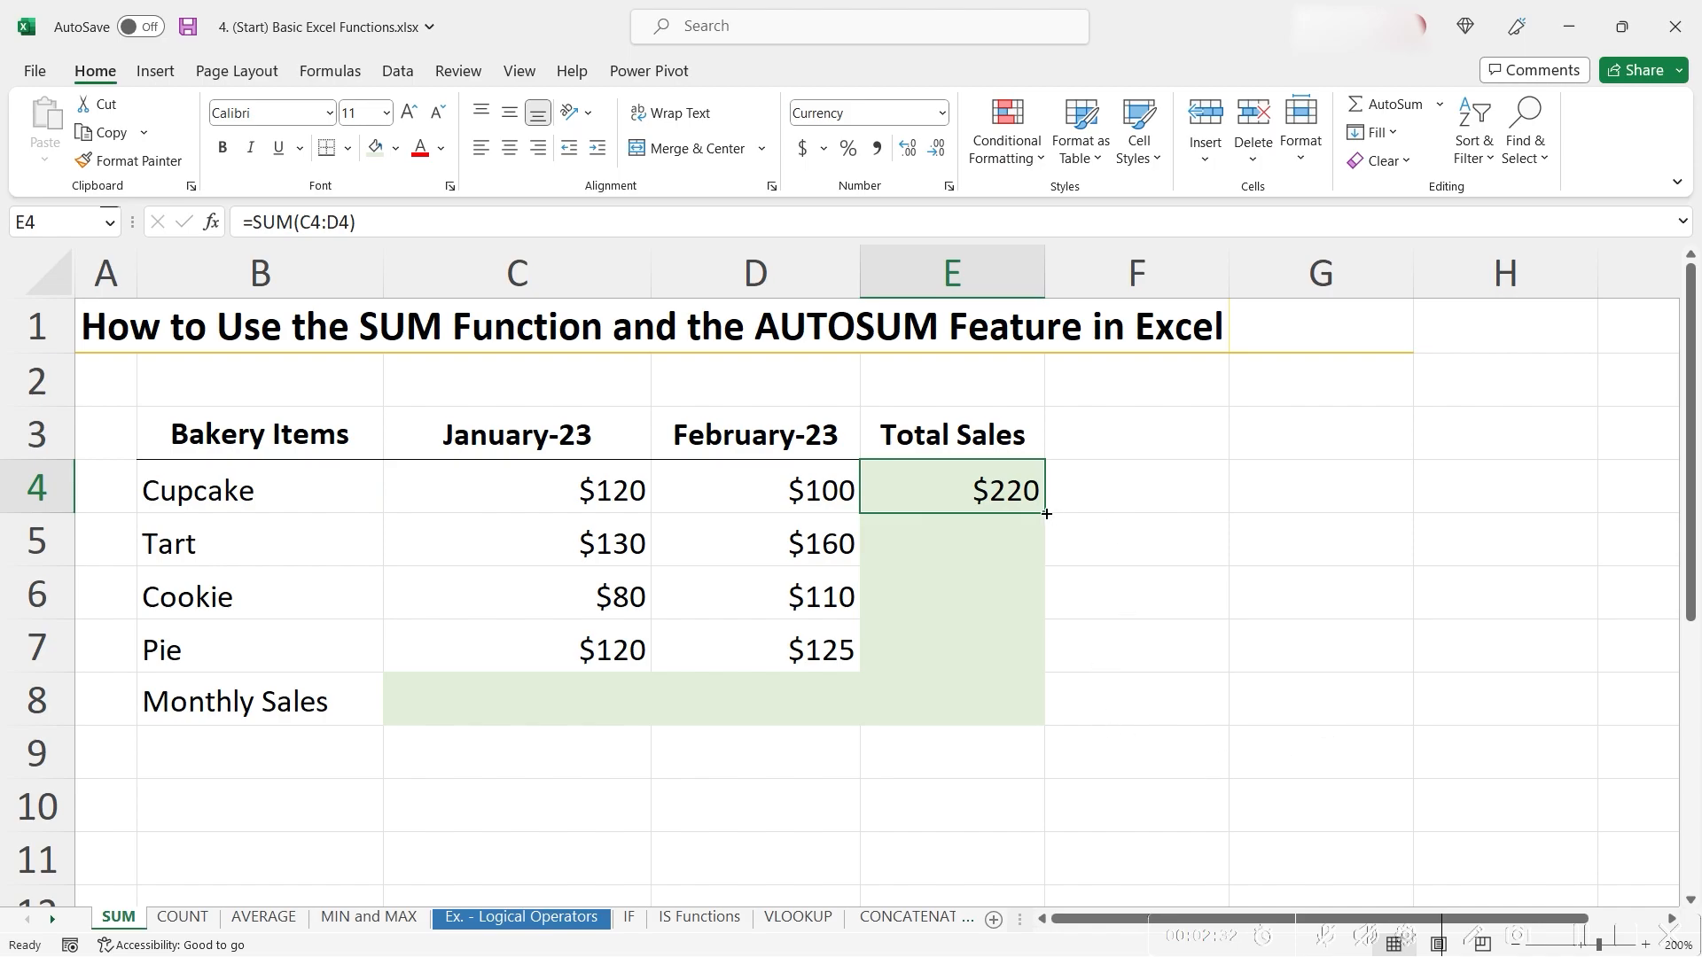
pyautogui.moveTo(1044, 508); pyautogui.dragTo(1022, 673)
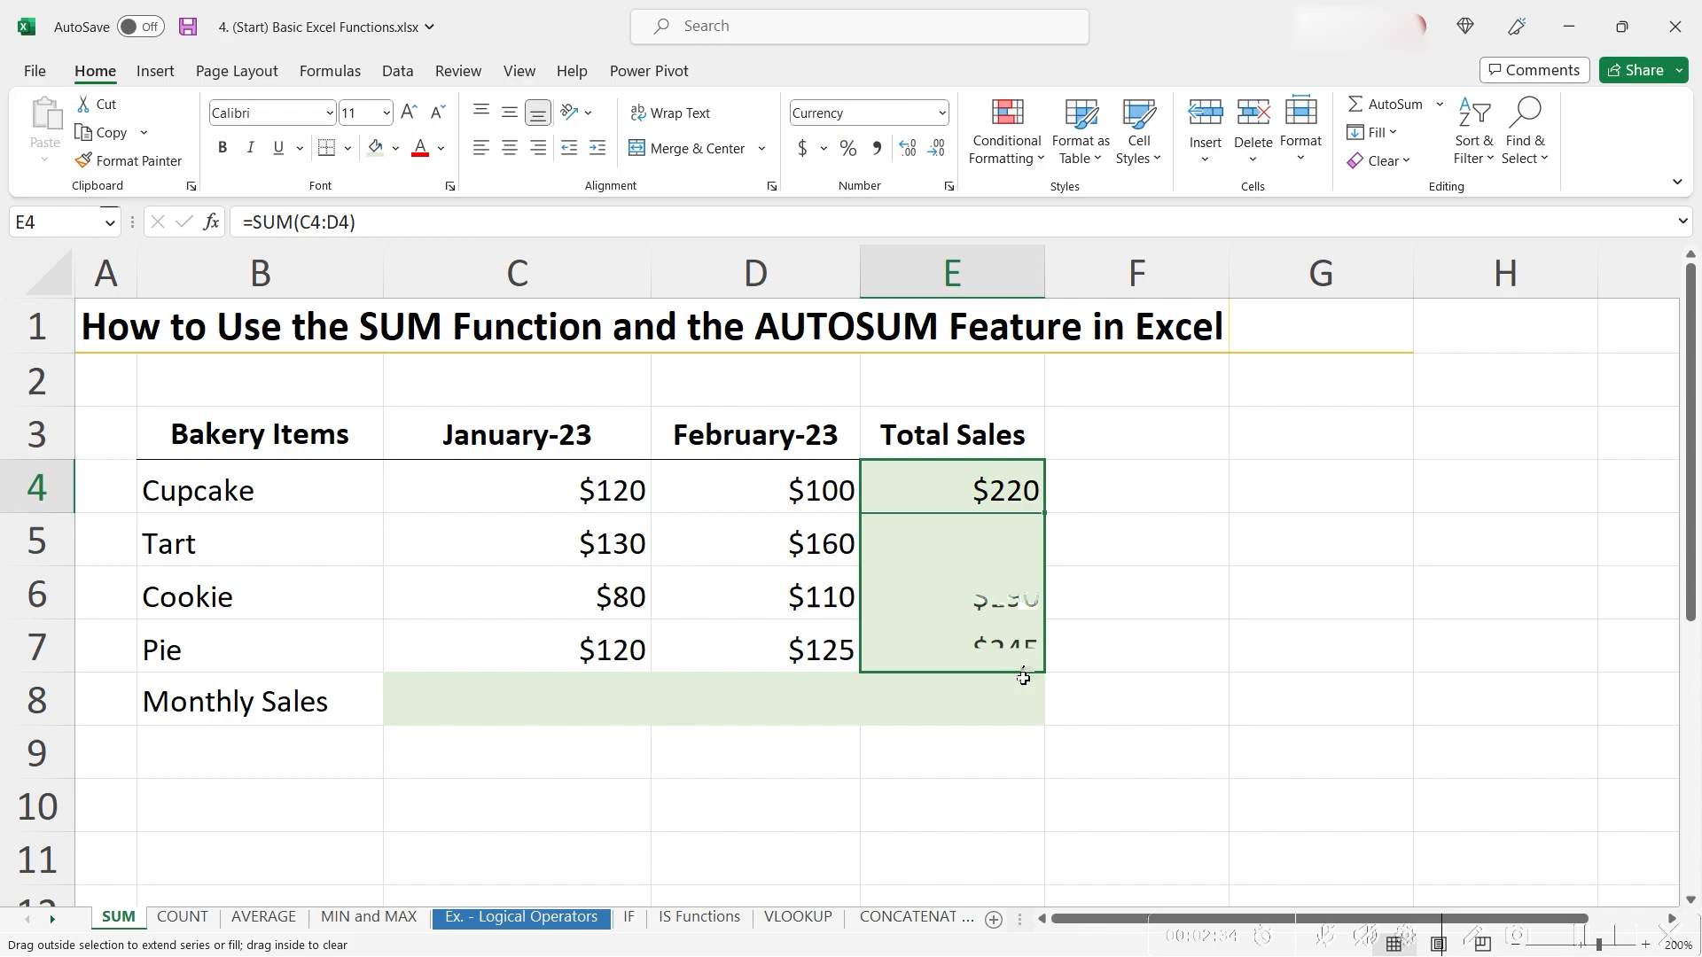
# Enter =SUM(C4:C7) as January's Monthly Sales in C8 and fill the formula across to E8
pyautogui.click(580, 705)
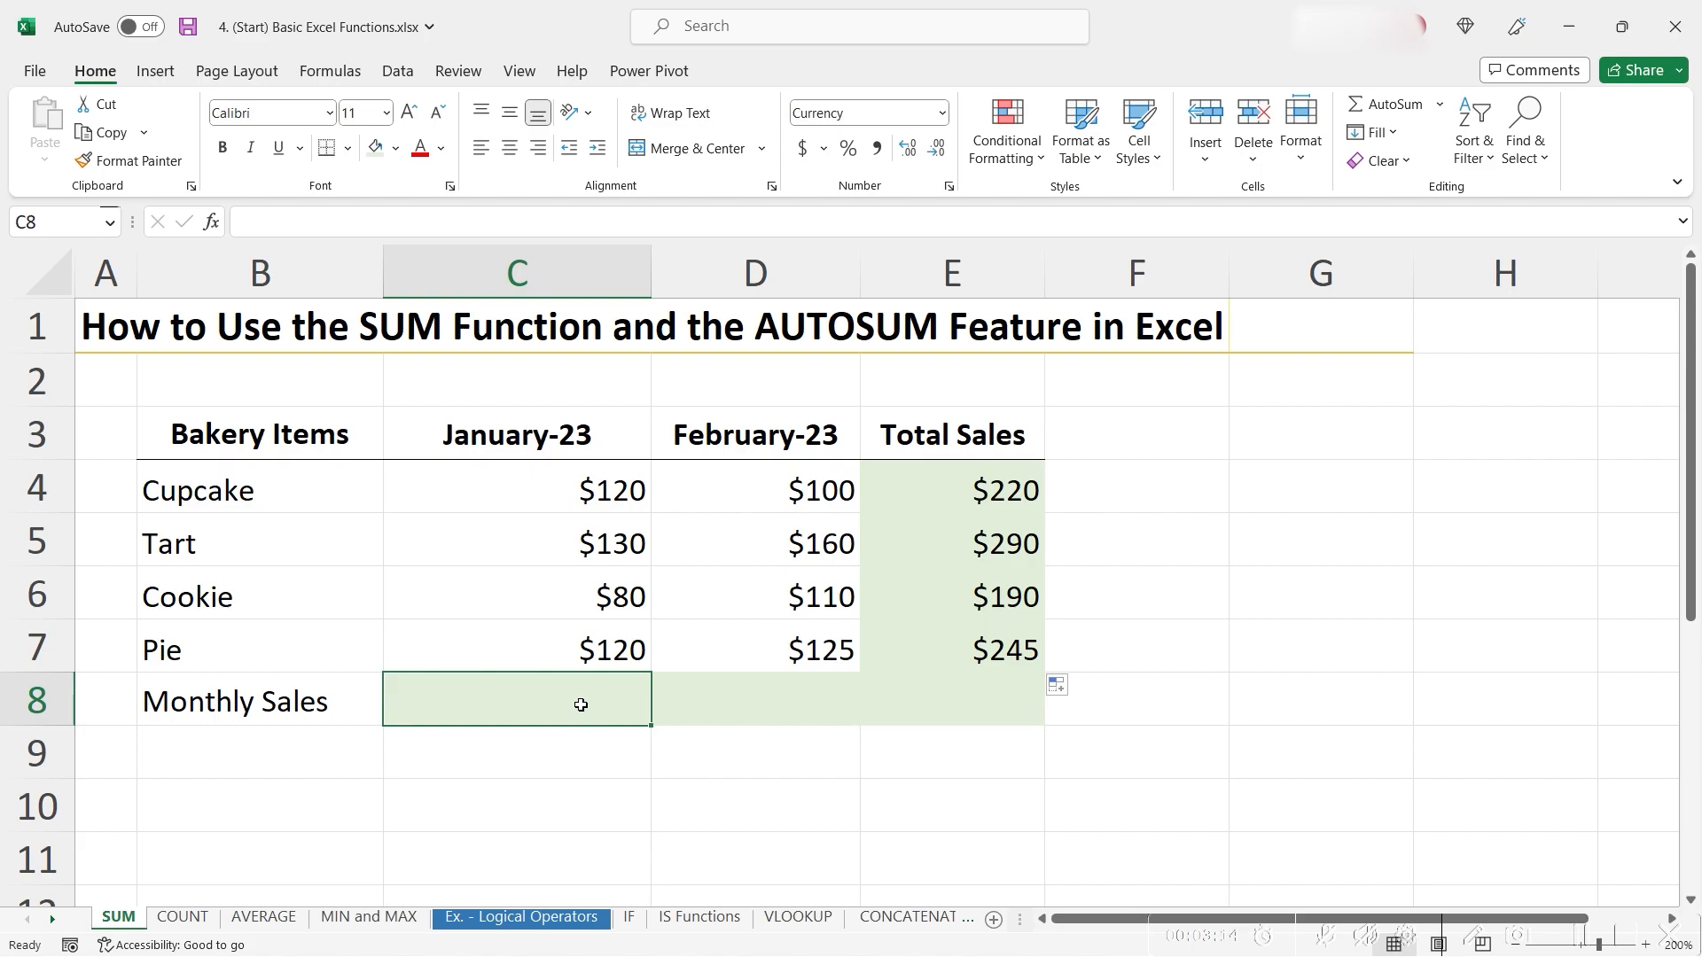
pyautogui.write('=sum(')
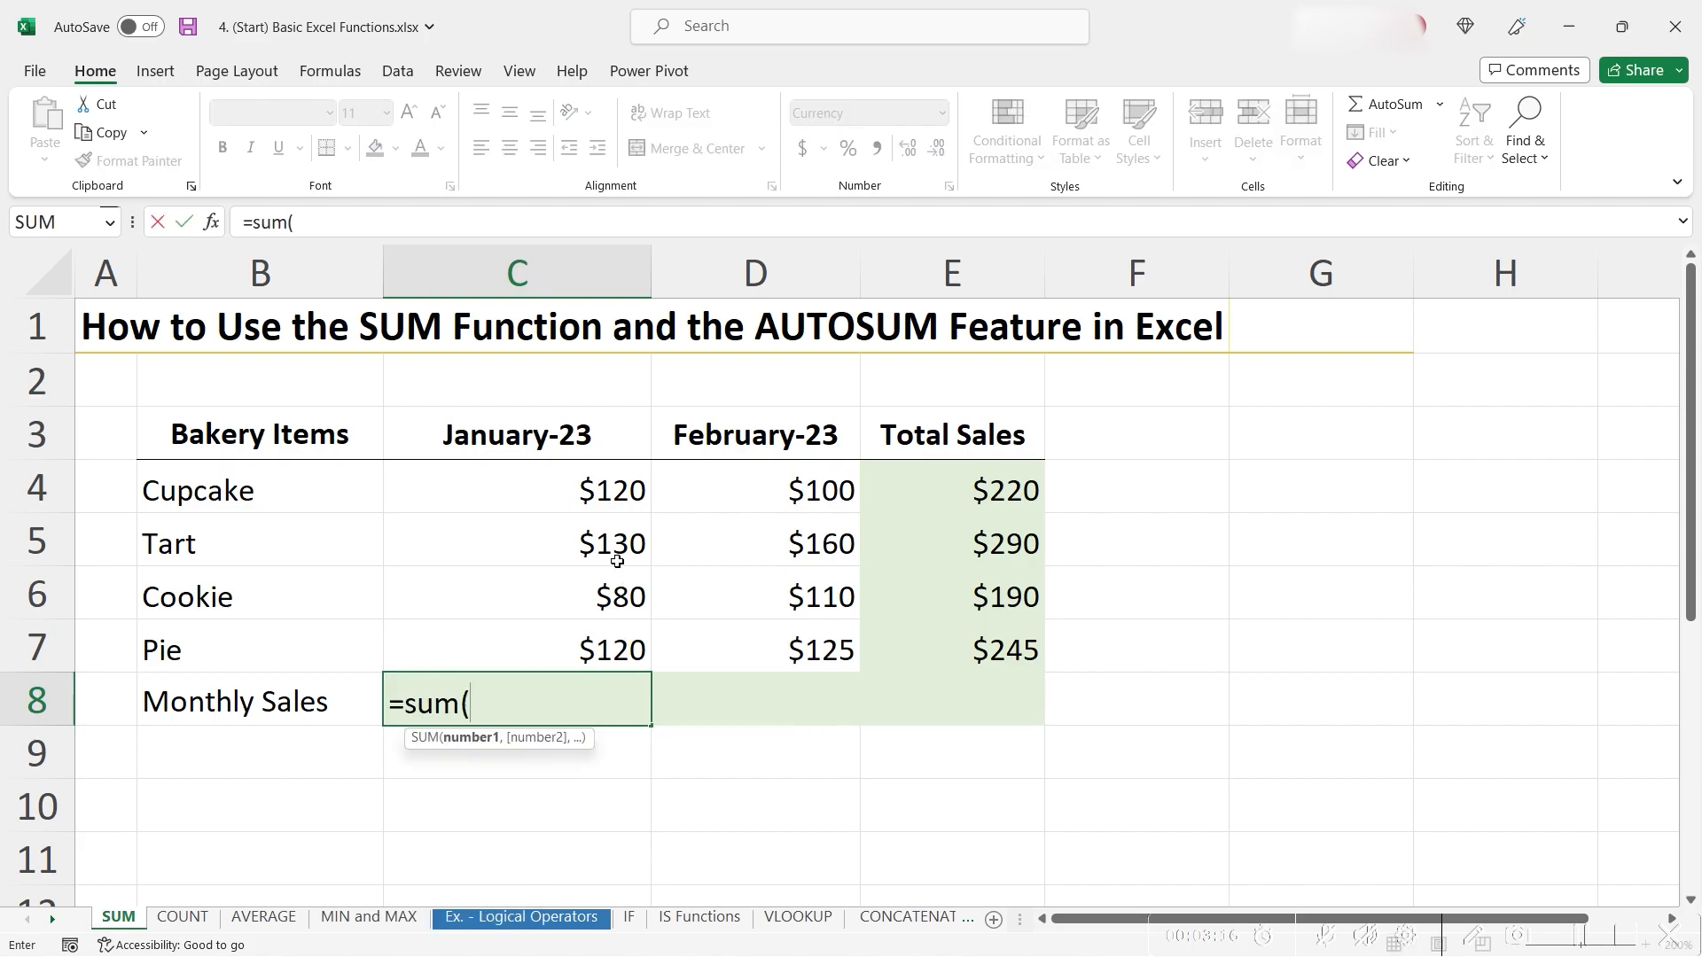
pyautogui.click(599, 489)
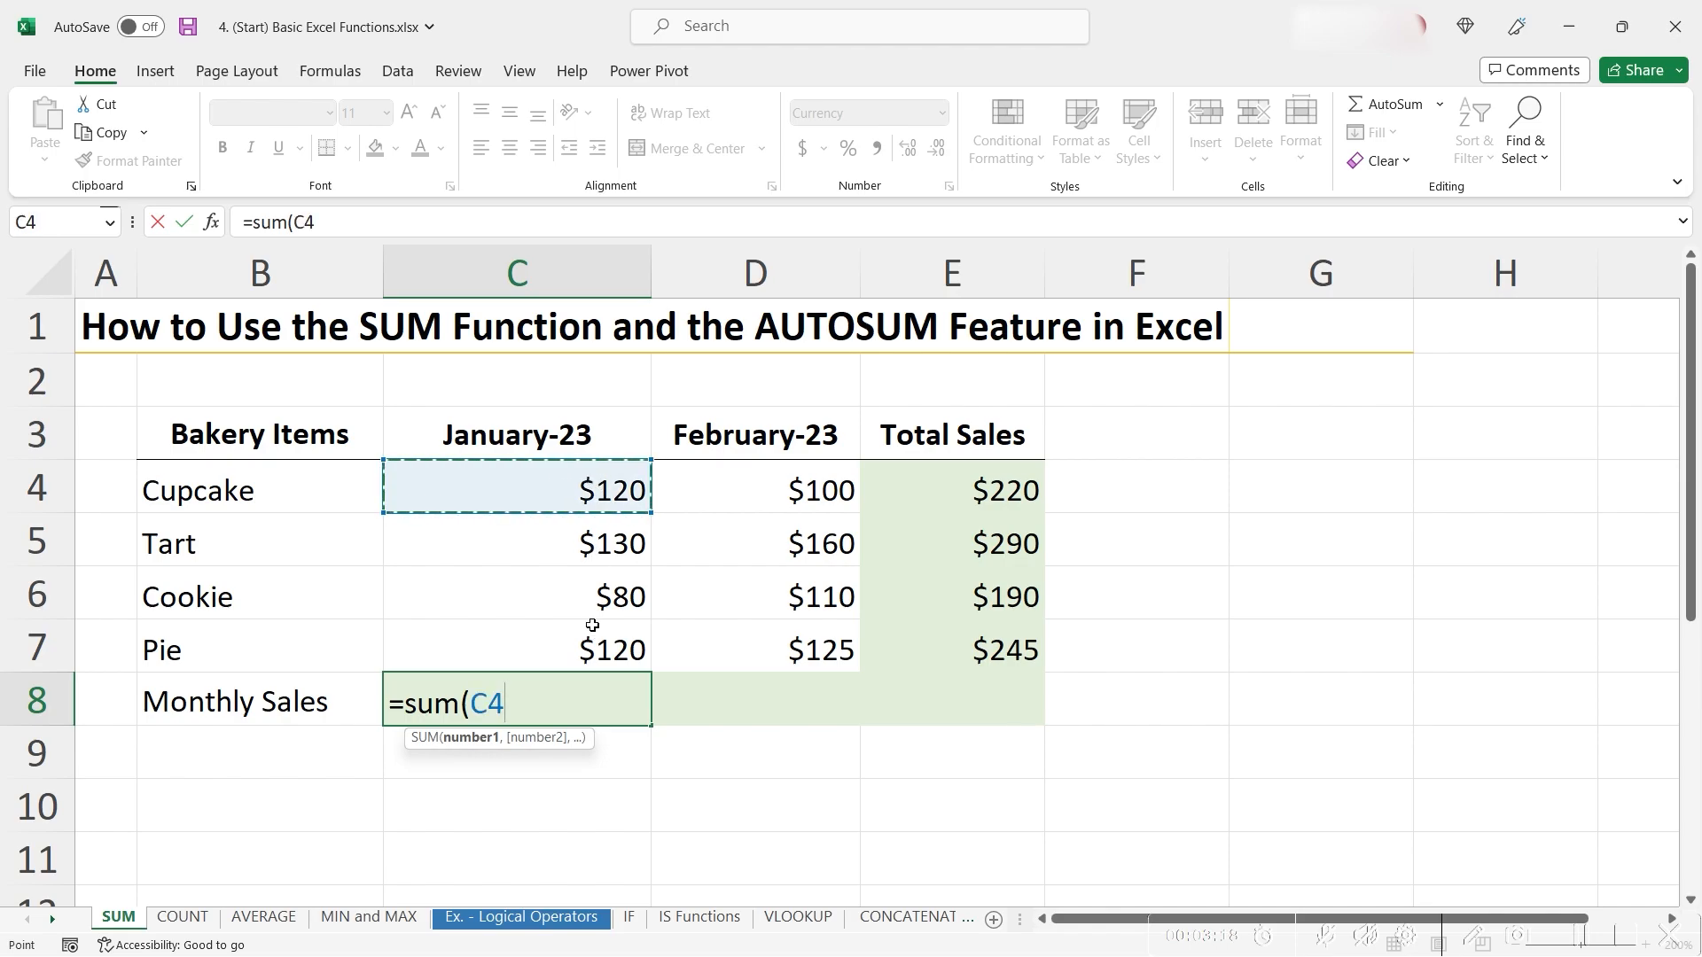
pyautogui.moveTo(593, 626); pyautogui.dragTo(589, 648)
pyautogui.write(')')
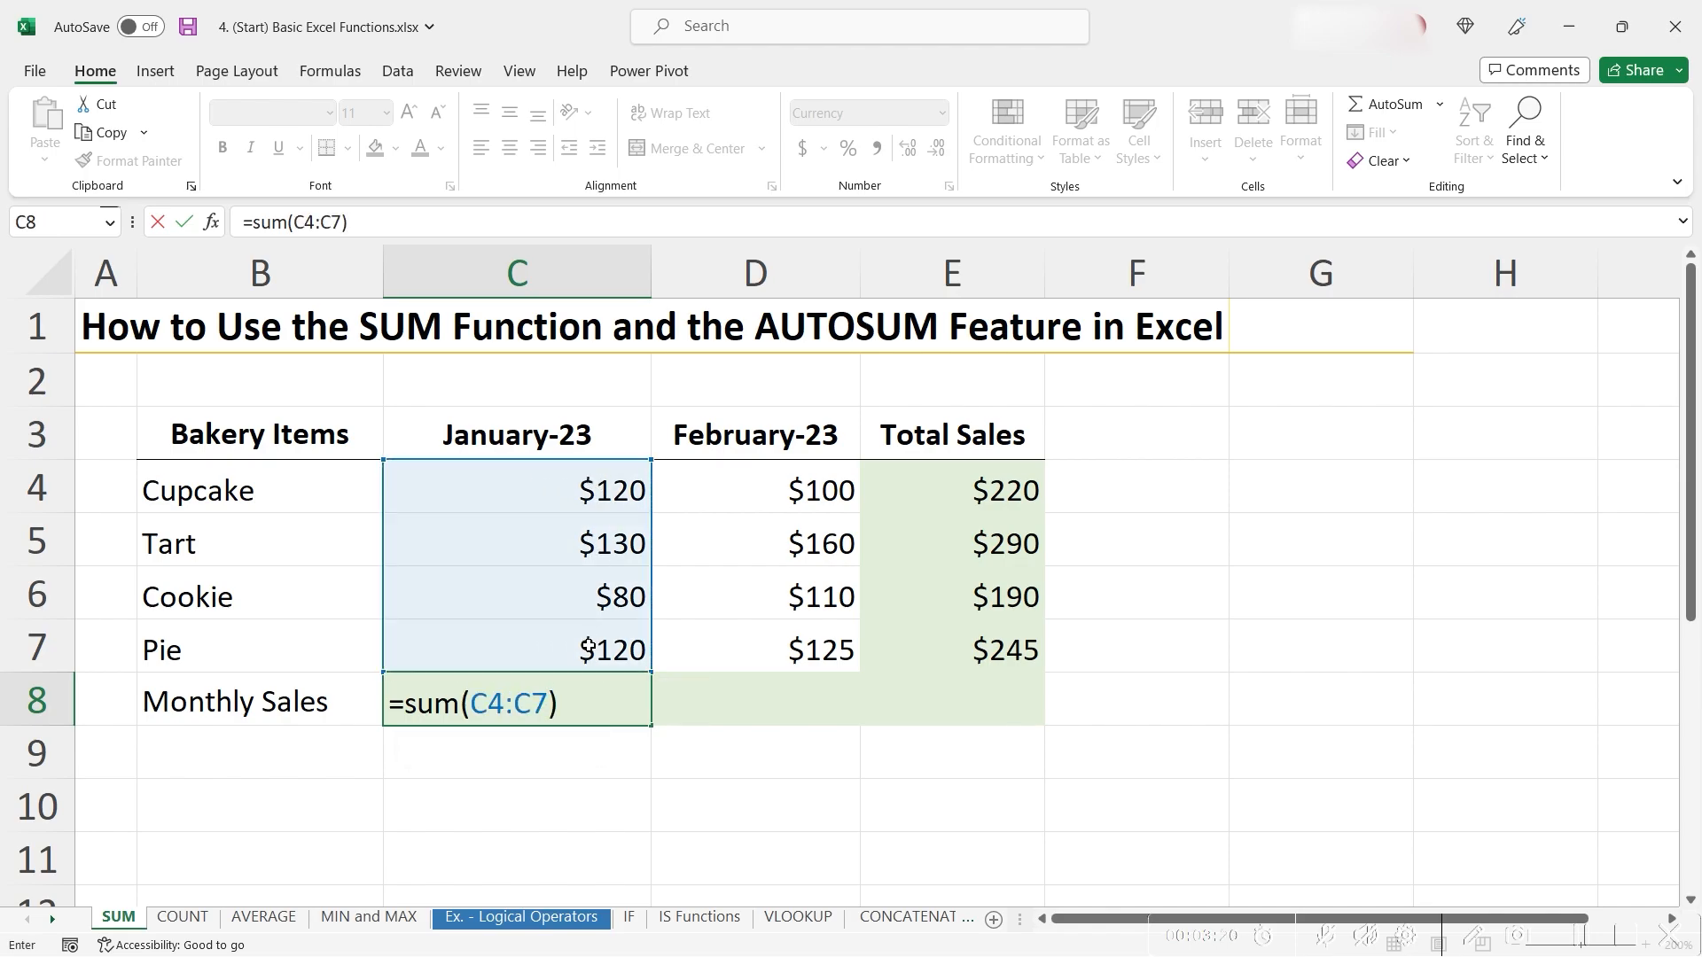
pyautogui.press('Return')
pyautogui.press('Up')
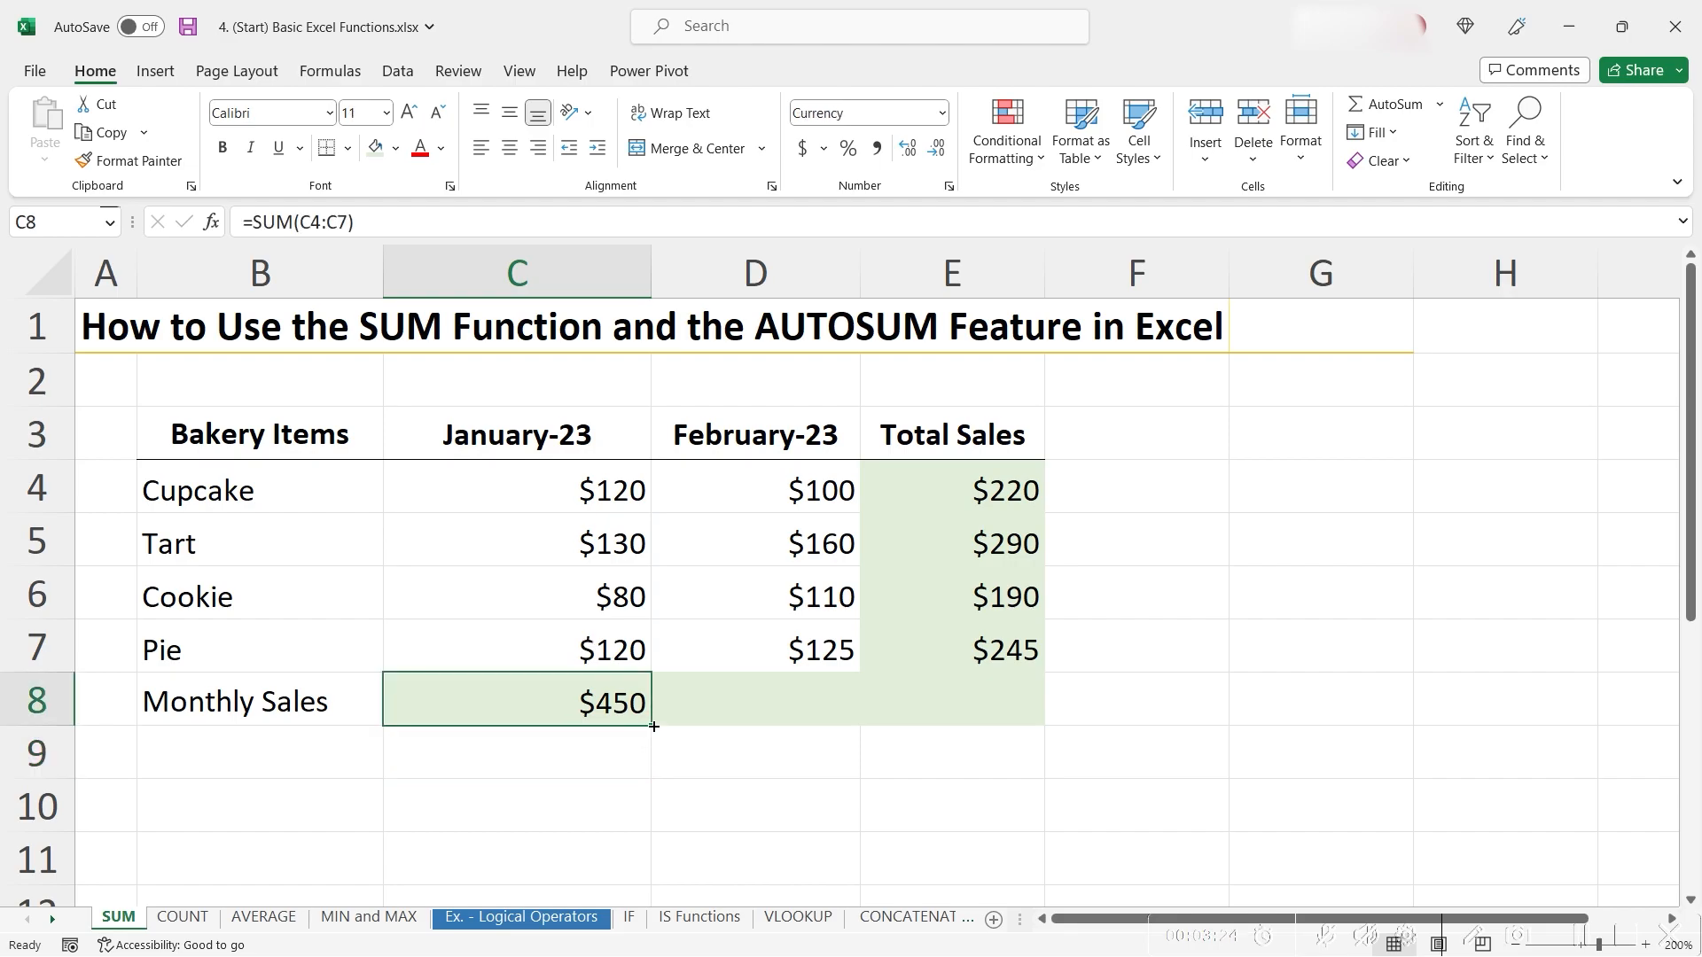
pyautogui.moveTo(653, 726); pyautogui.dragTo(999, 687)
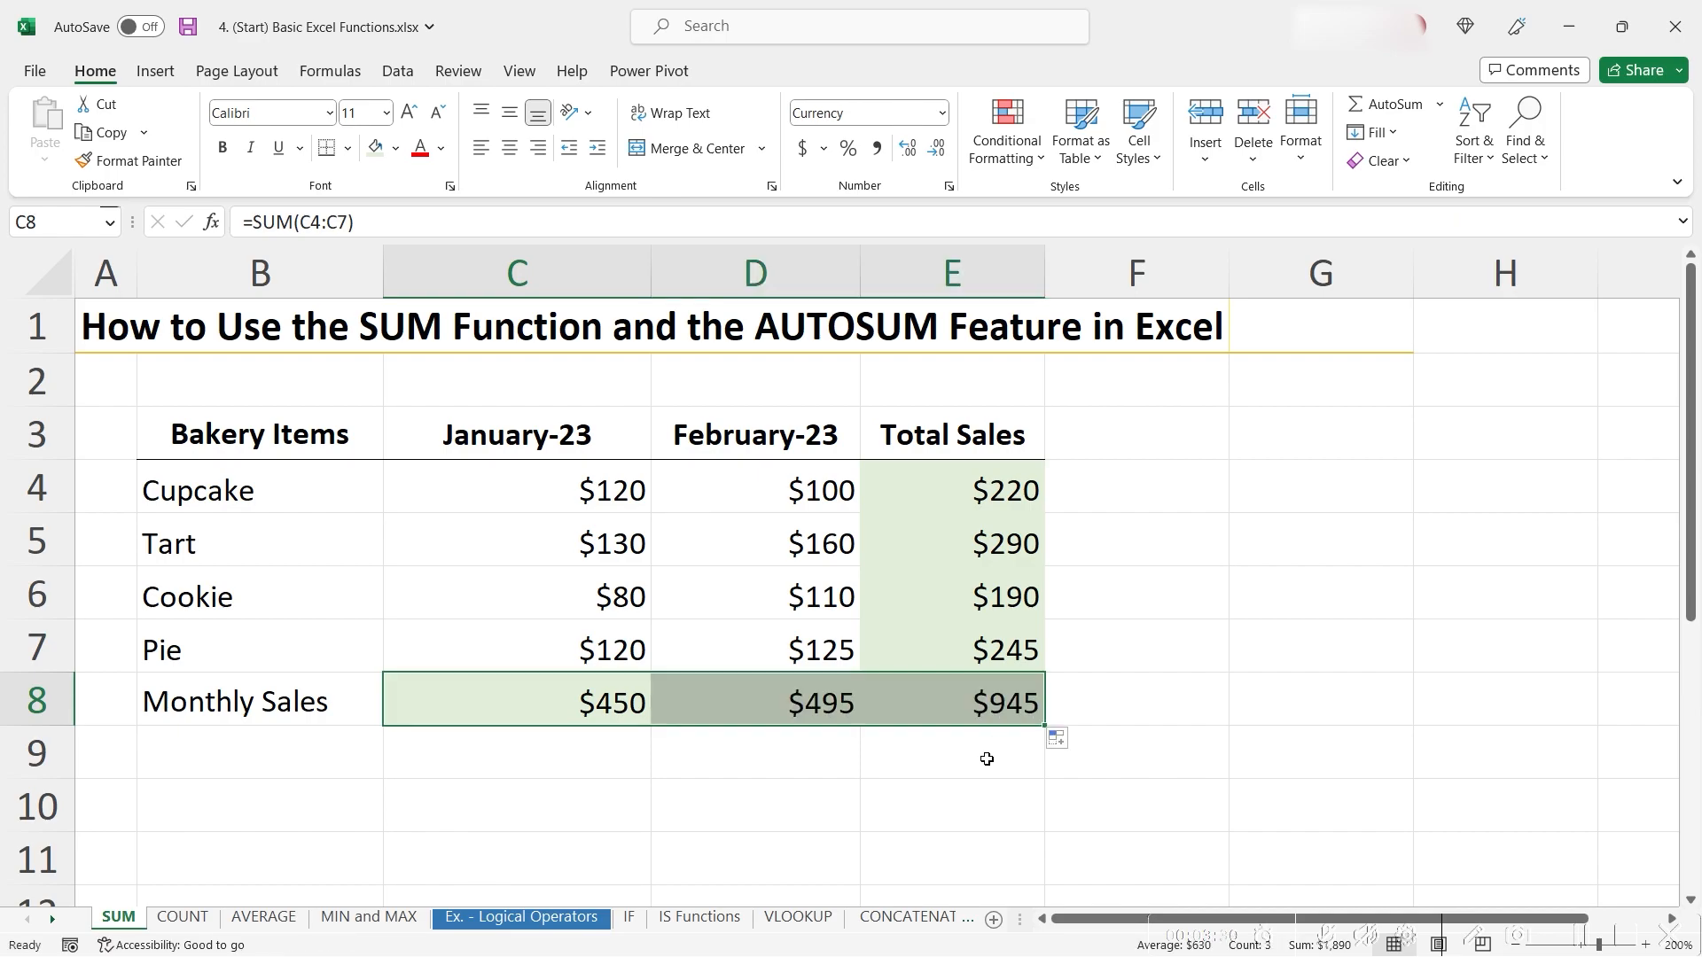
pyautogui.click(957, 756)
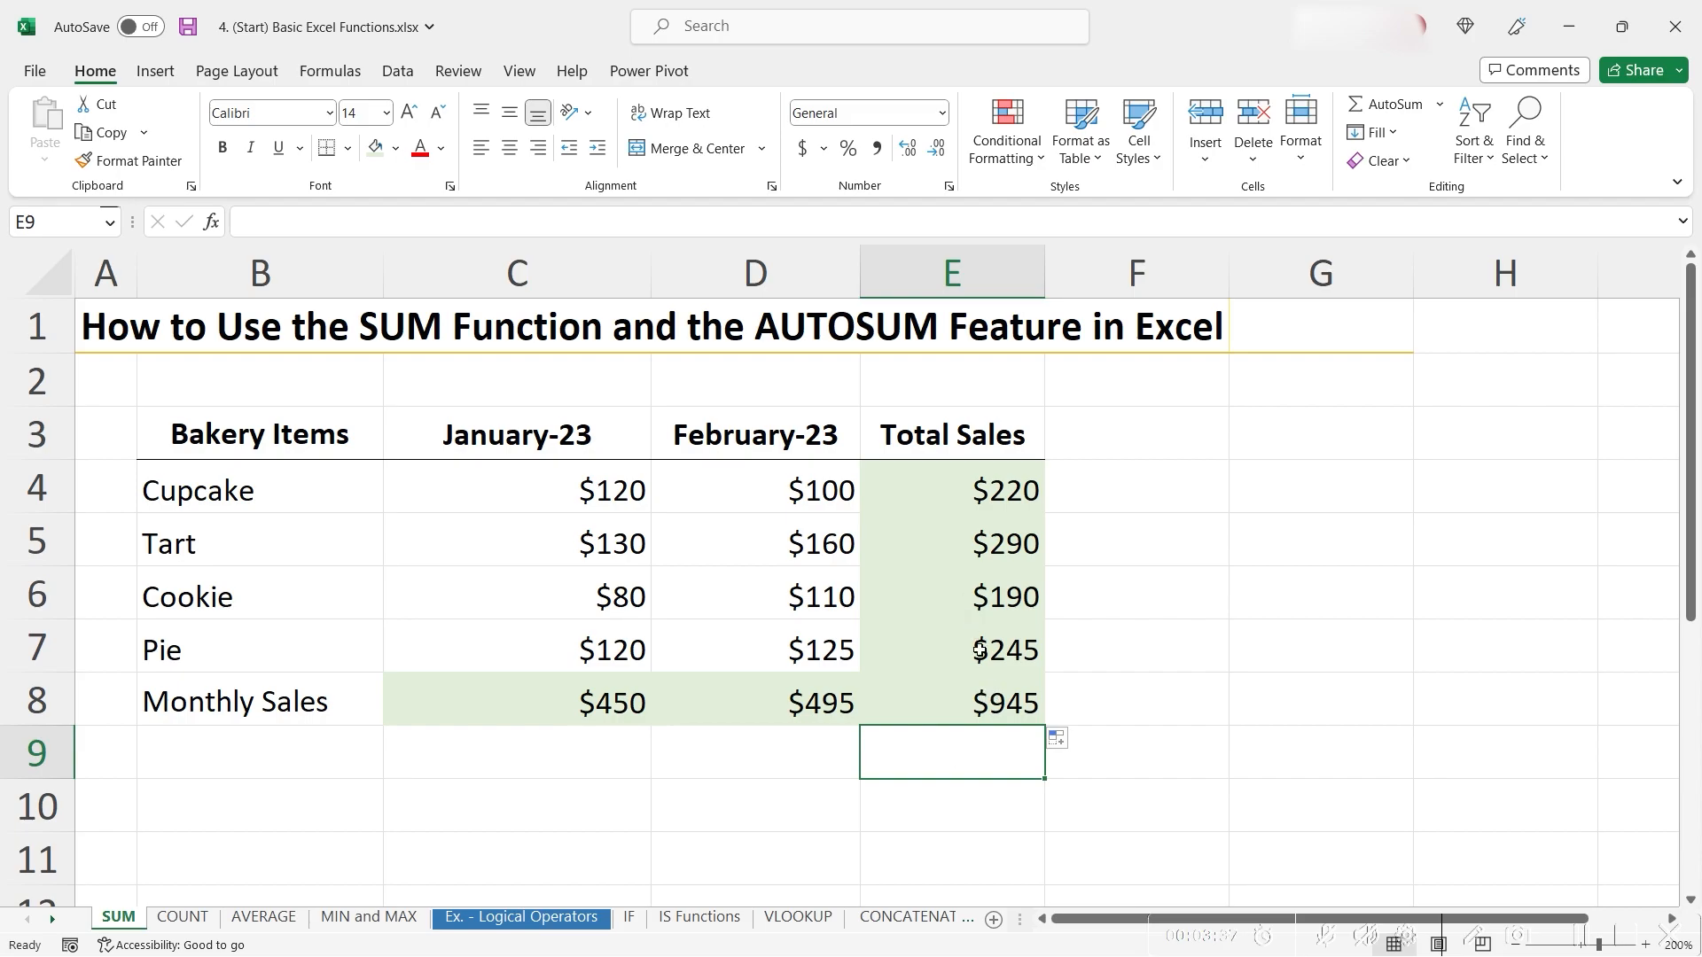
# Clear the SUM formulas from E4:E8 and C8:D8 again
pyautogui.click(957, 483)
pyautogui.moveTo(970, 739); pyautogui.dragTo(970, 709)
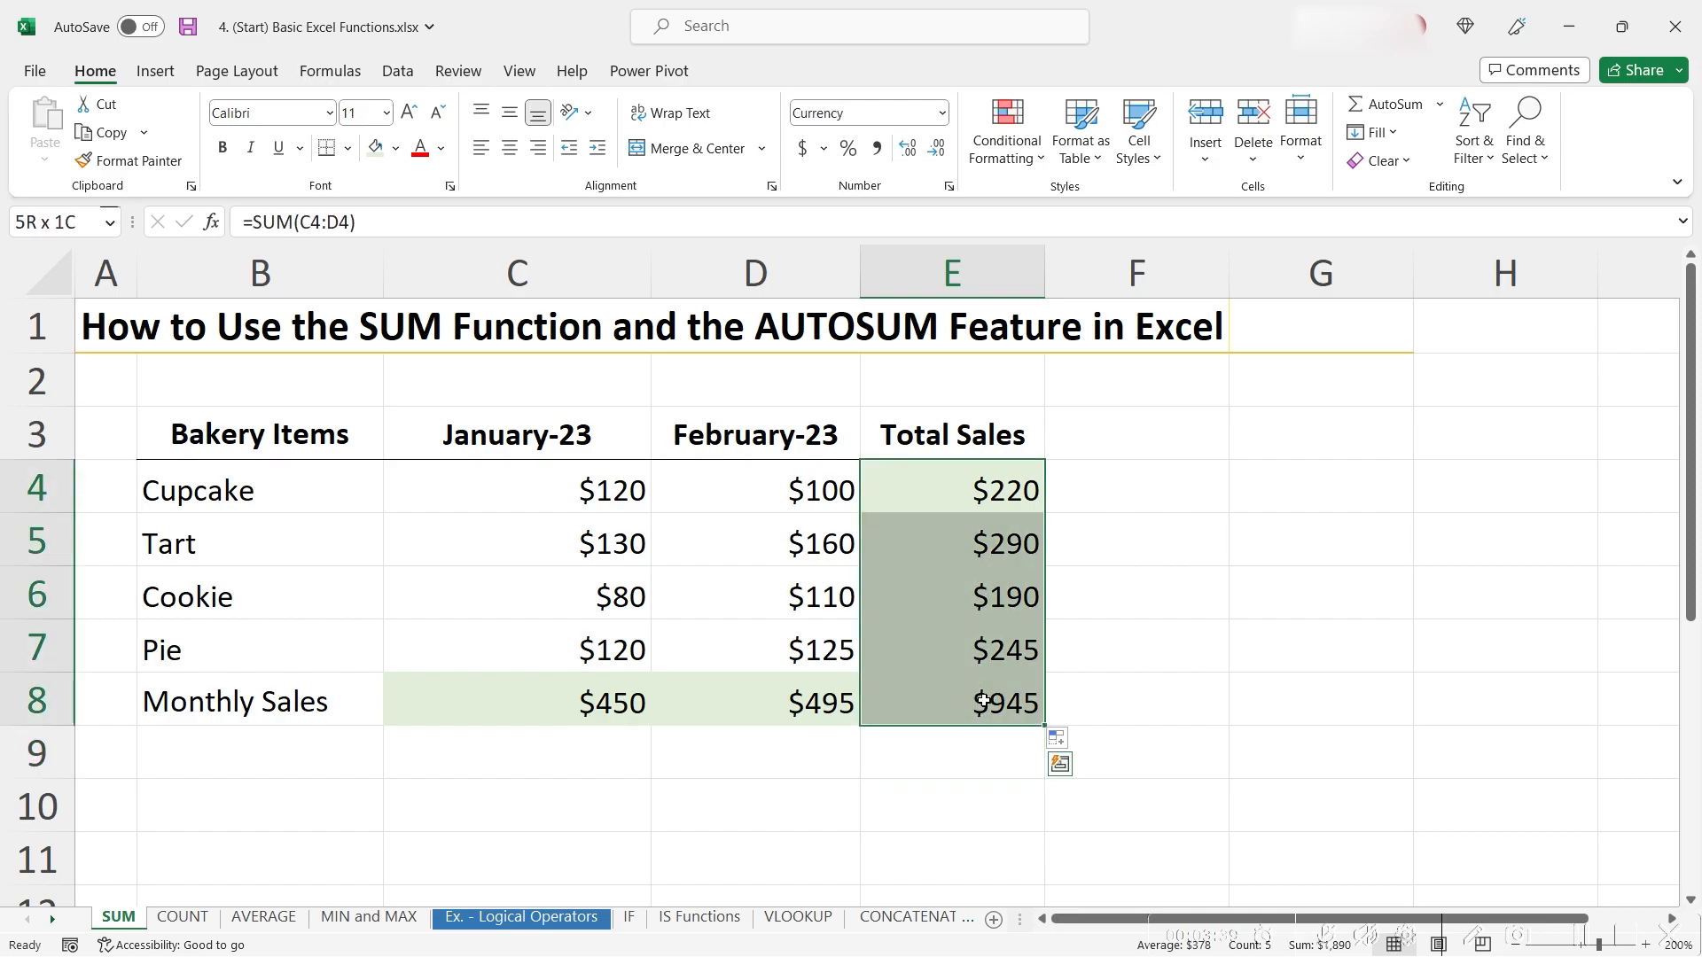
pyautogui.press('Delete')
pyautogui.click(696, 722)
pyautogui.moveTo(696, 722); pyautogui.dragTo(580, 709)
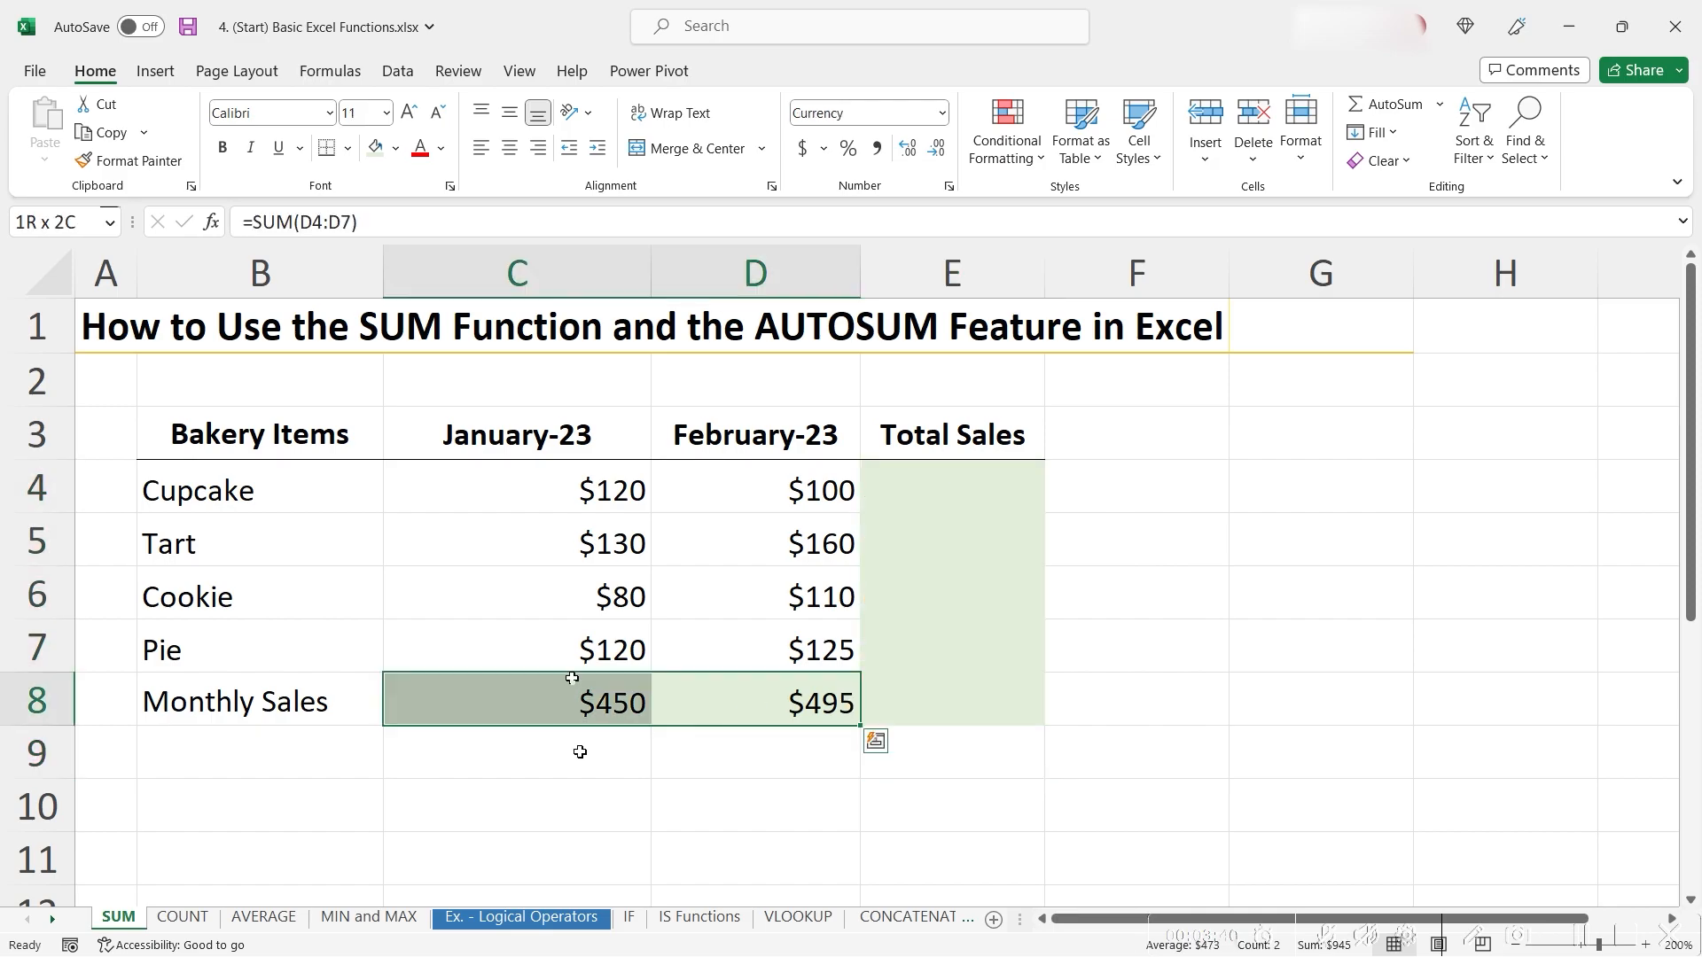
pyautogui.press('Delete')
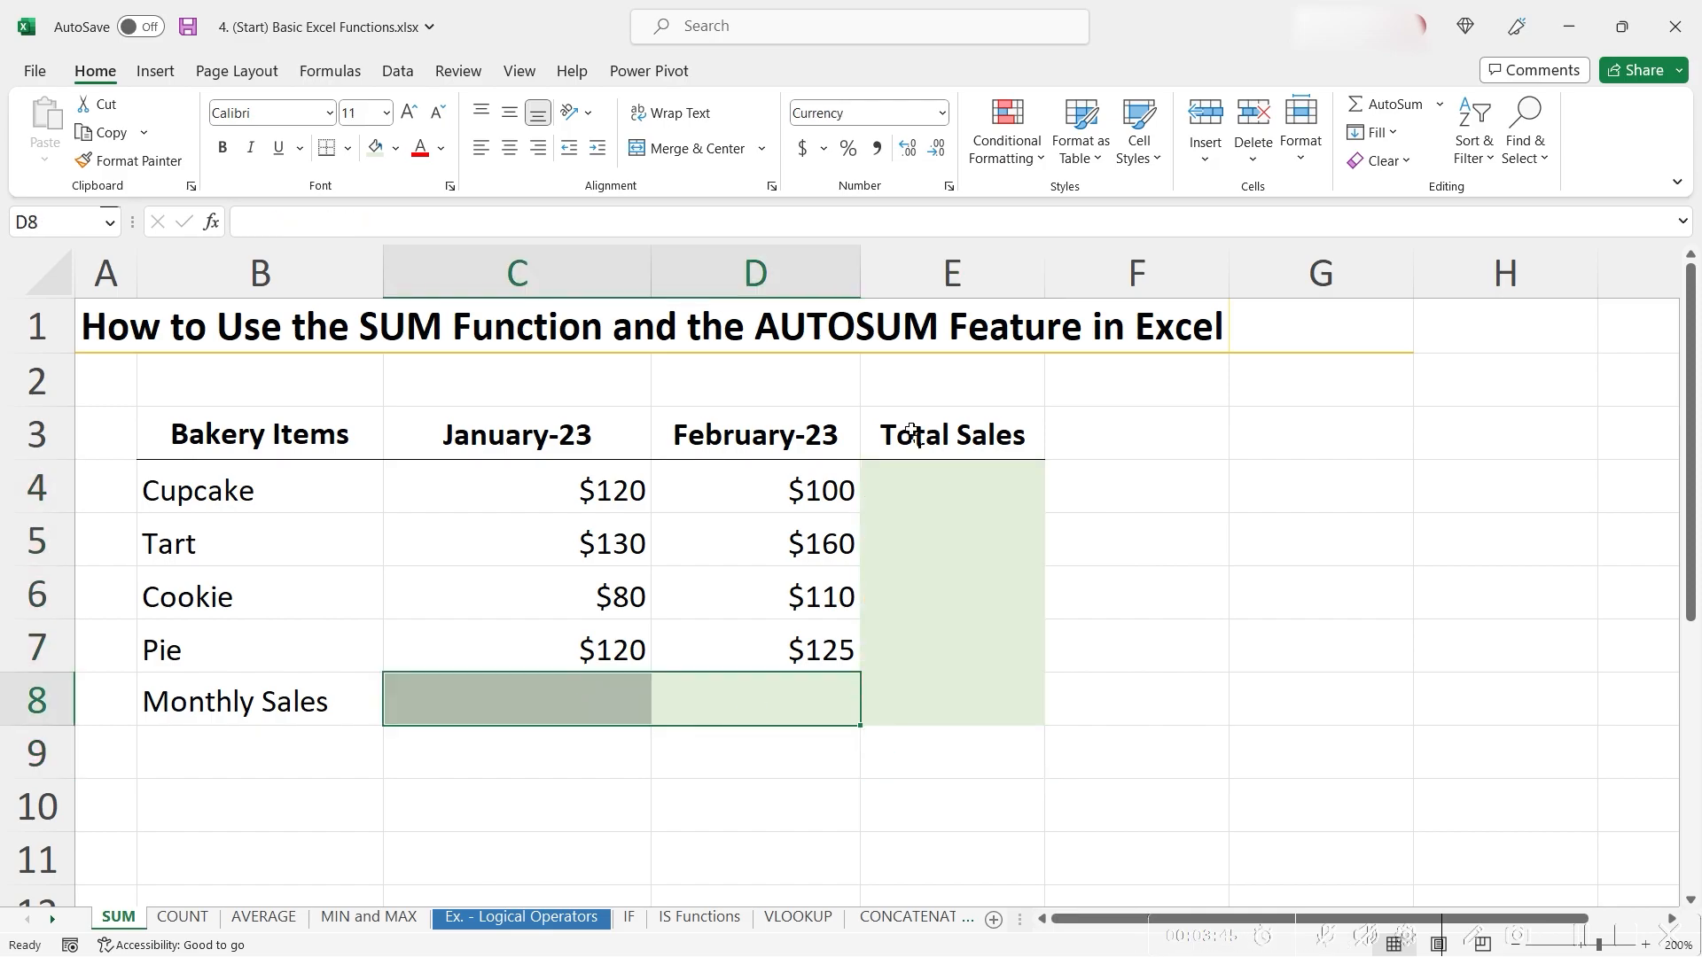
# Total Cupcake's sales from C4:D4 in cell E4 using AutoSum's Sum option
pyautogui.click(898, 482)
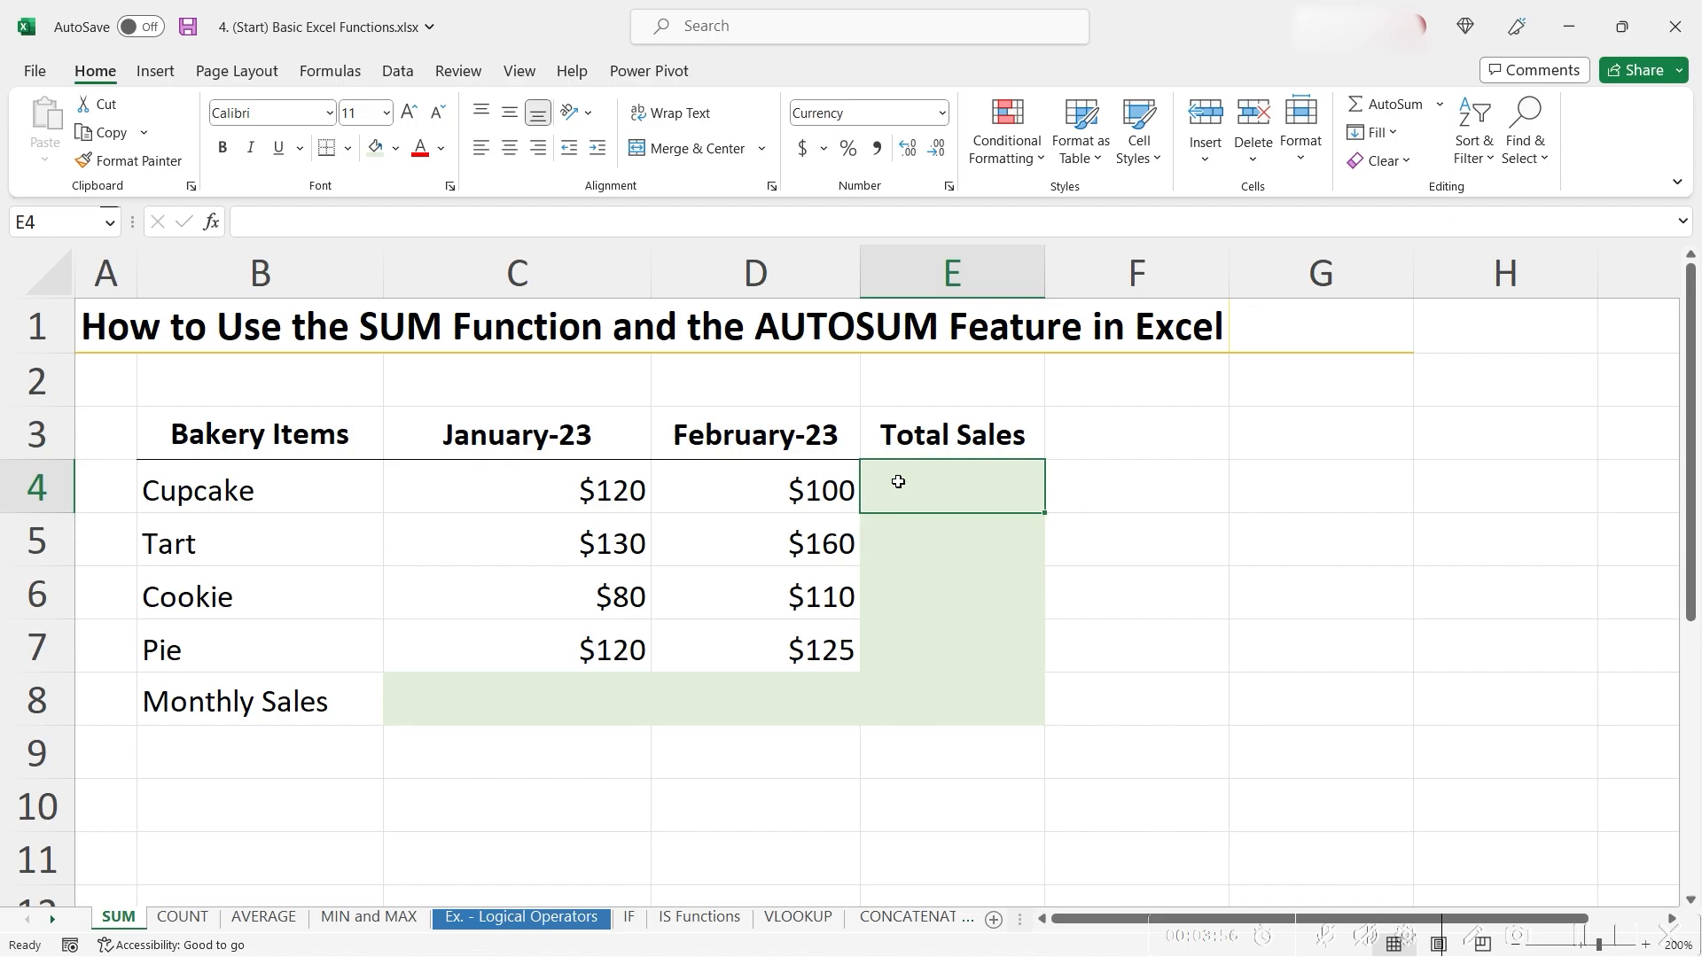
pyautogui.click(346, 74)
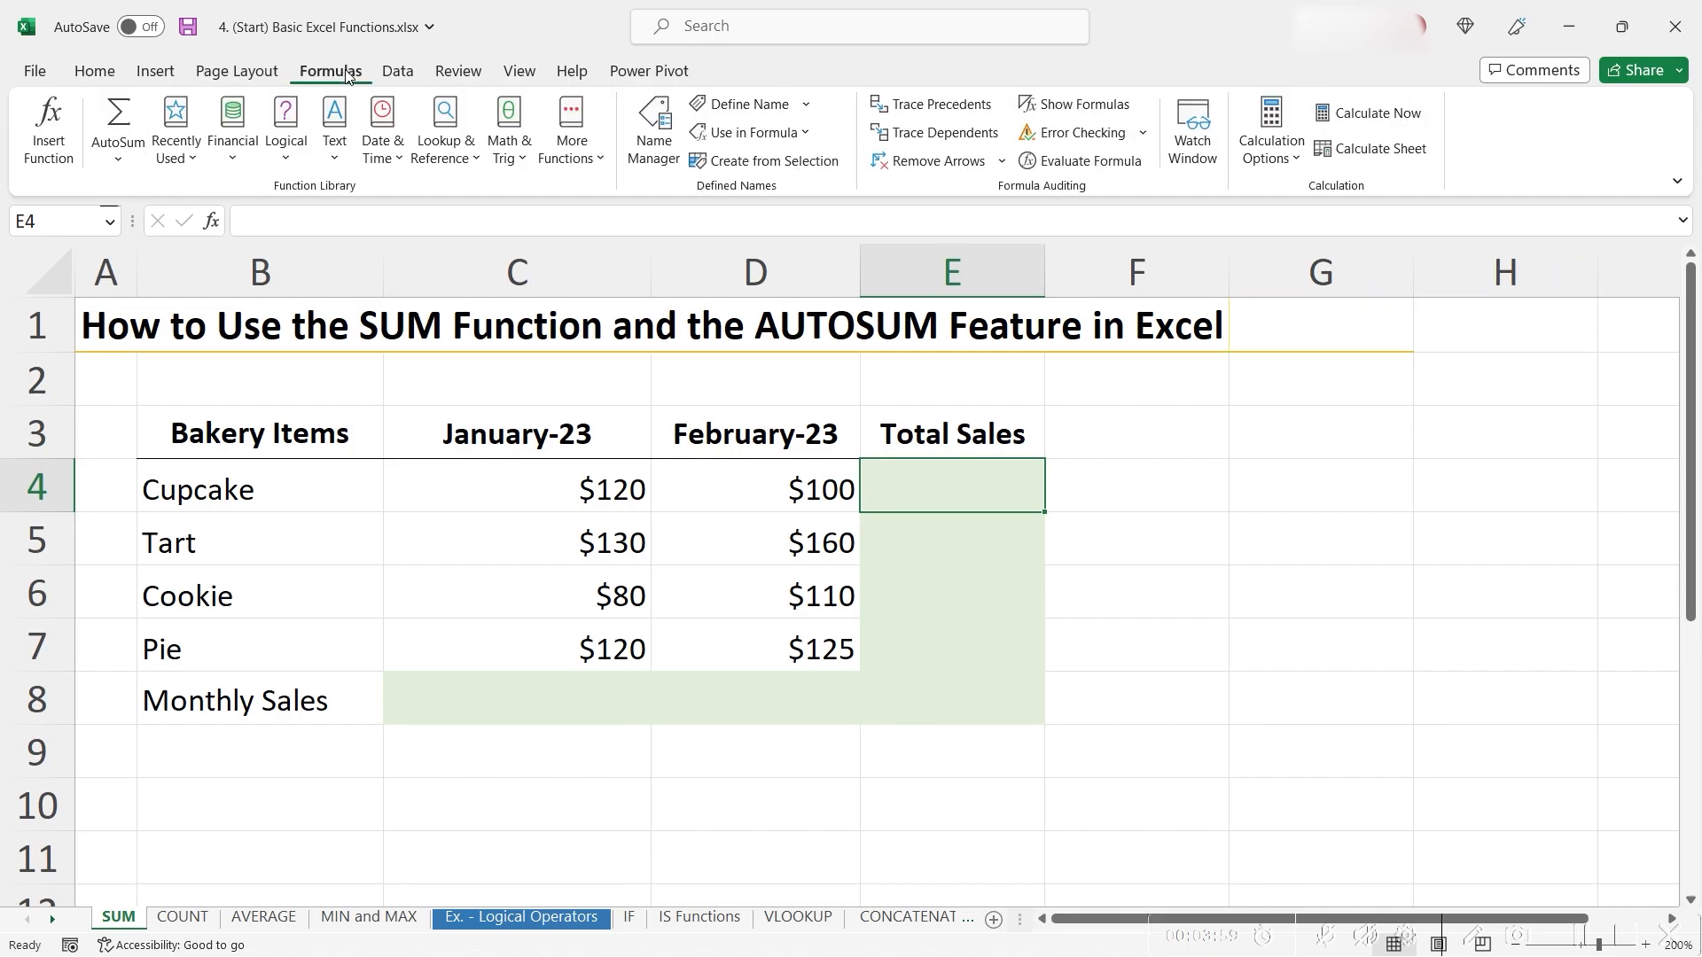
pyautogui.click(118, 156)
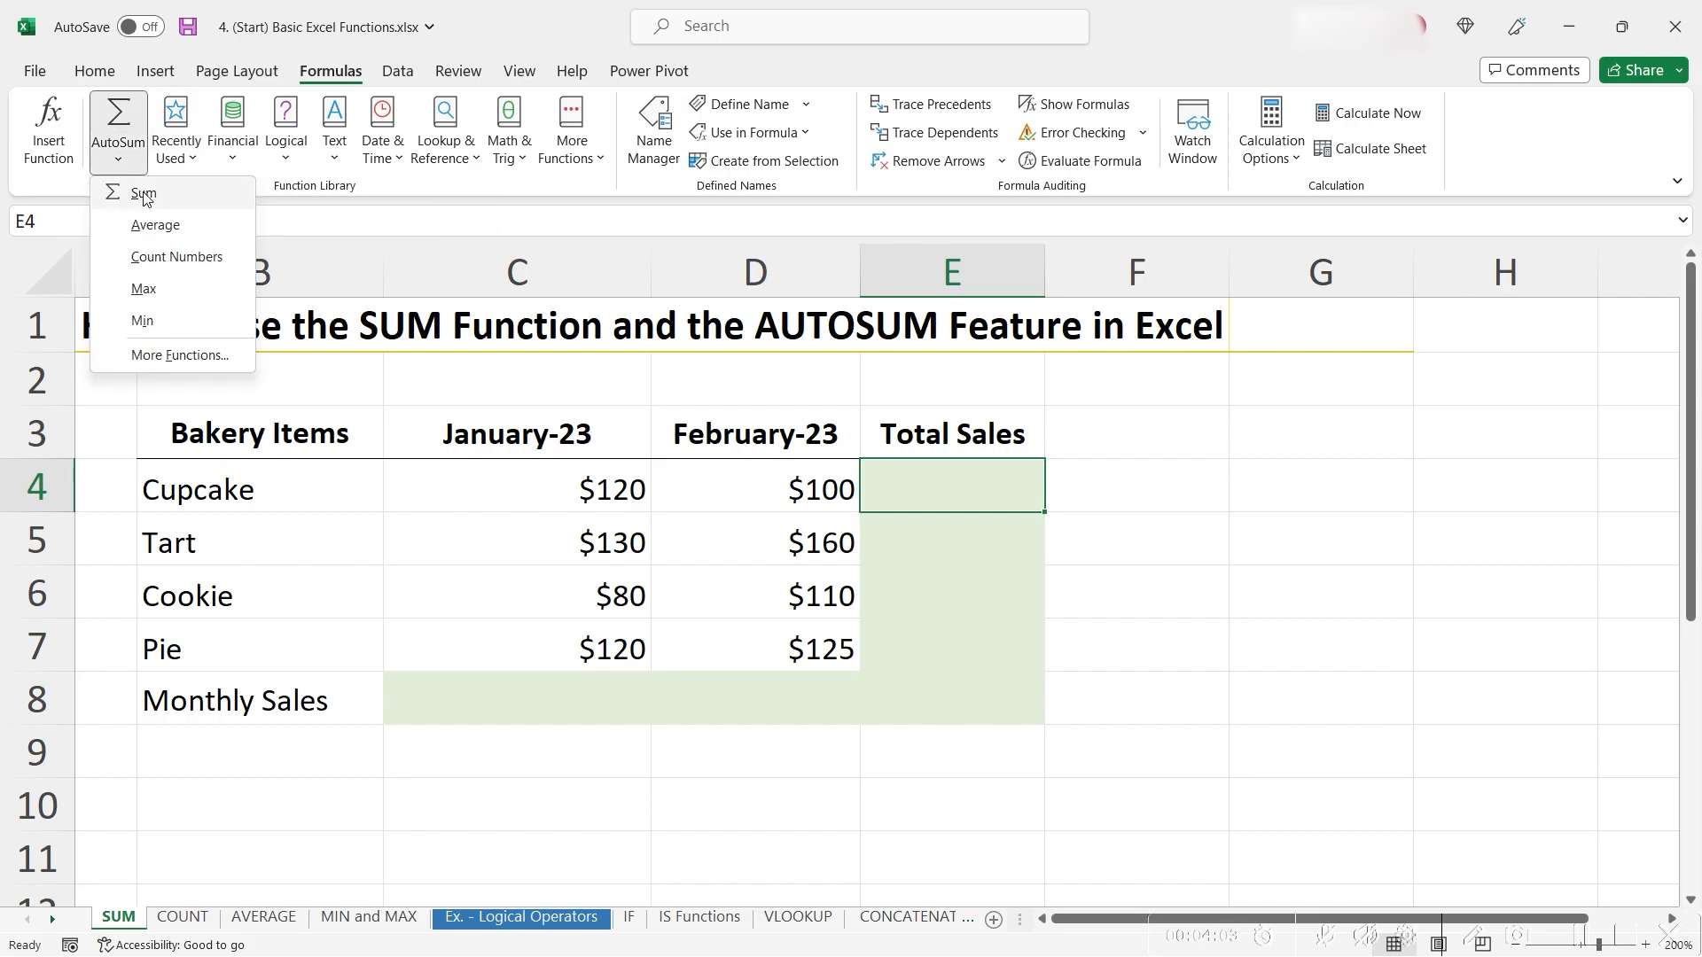
pyautogui.click(143, 195)
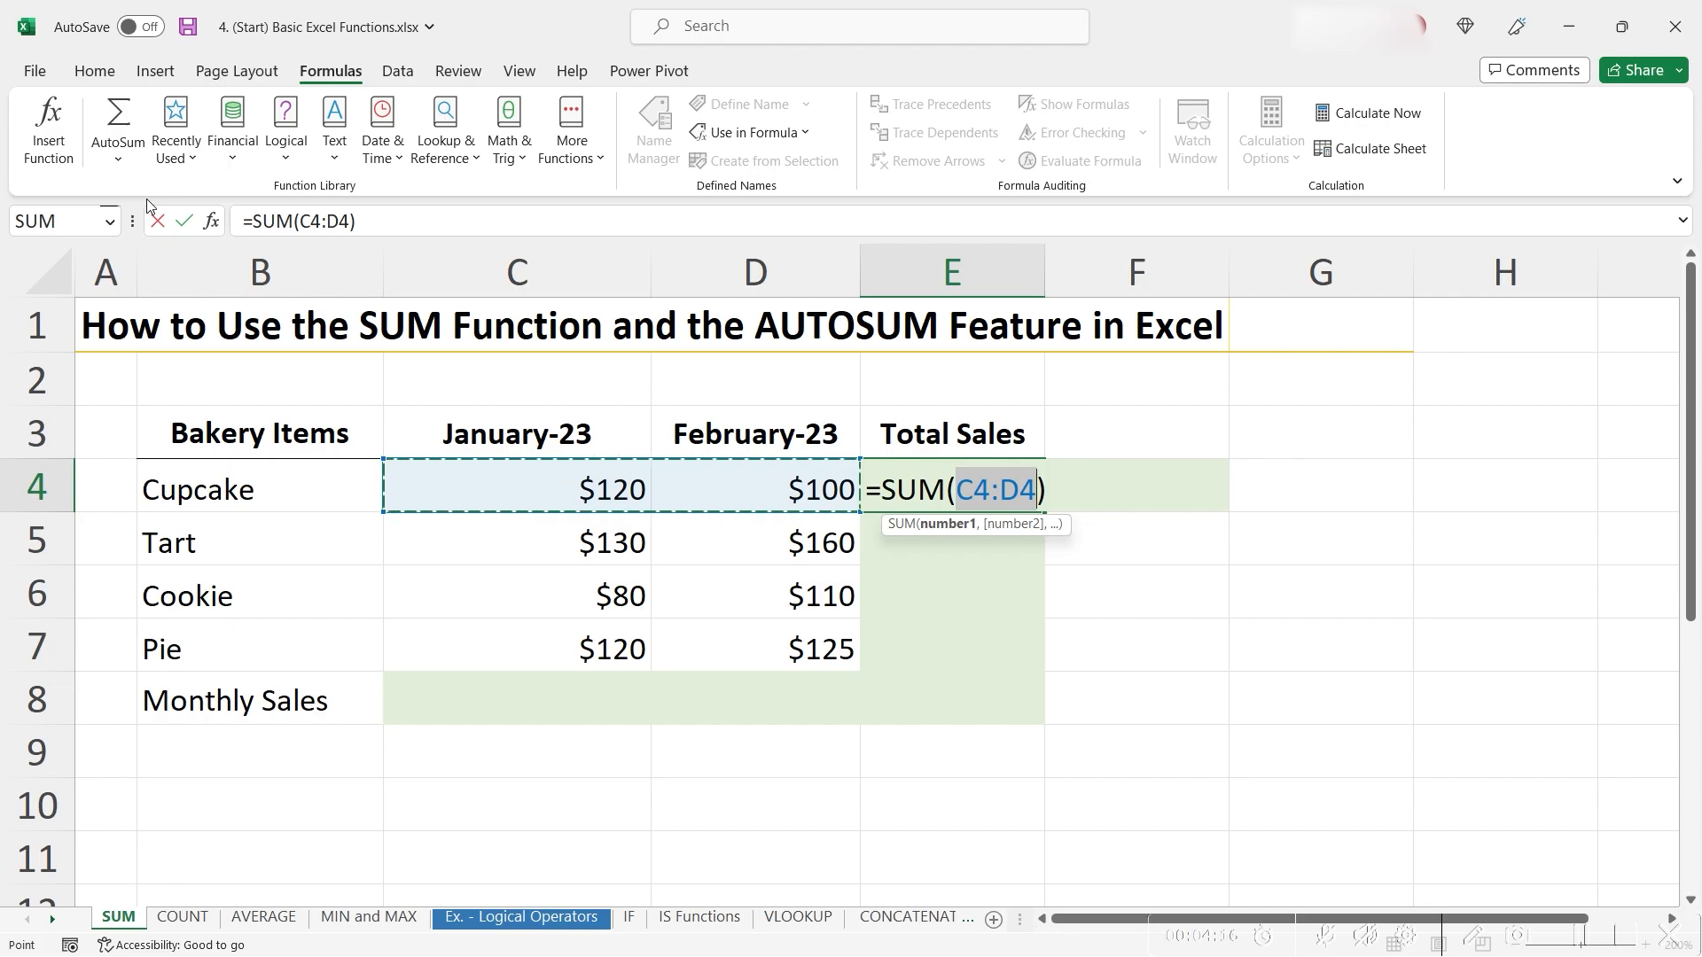
pyautogui.press('Return')
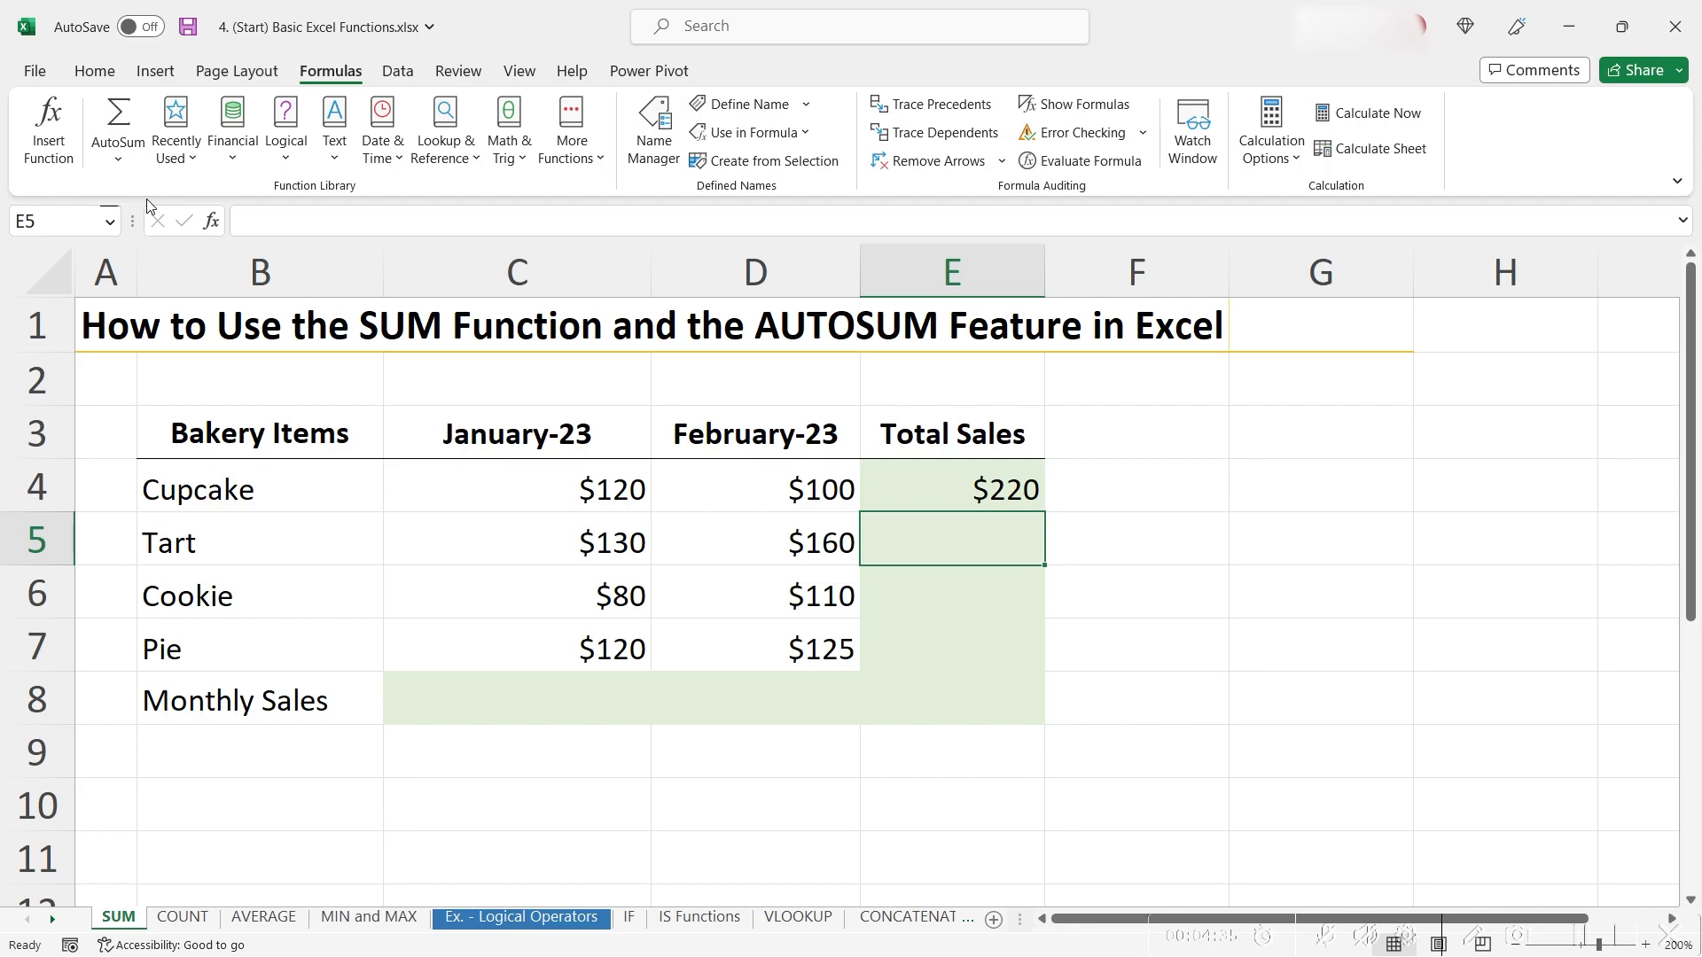
# Use AutoSum's Sum option on E5:E7 to total the Tart, Cookie and Pie rows at once
pyautogui.keyDown('shift'); pyautogui.click(1000, 651); pyautogui.keyUp('shift')
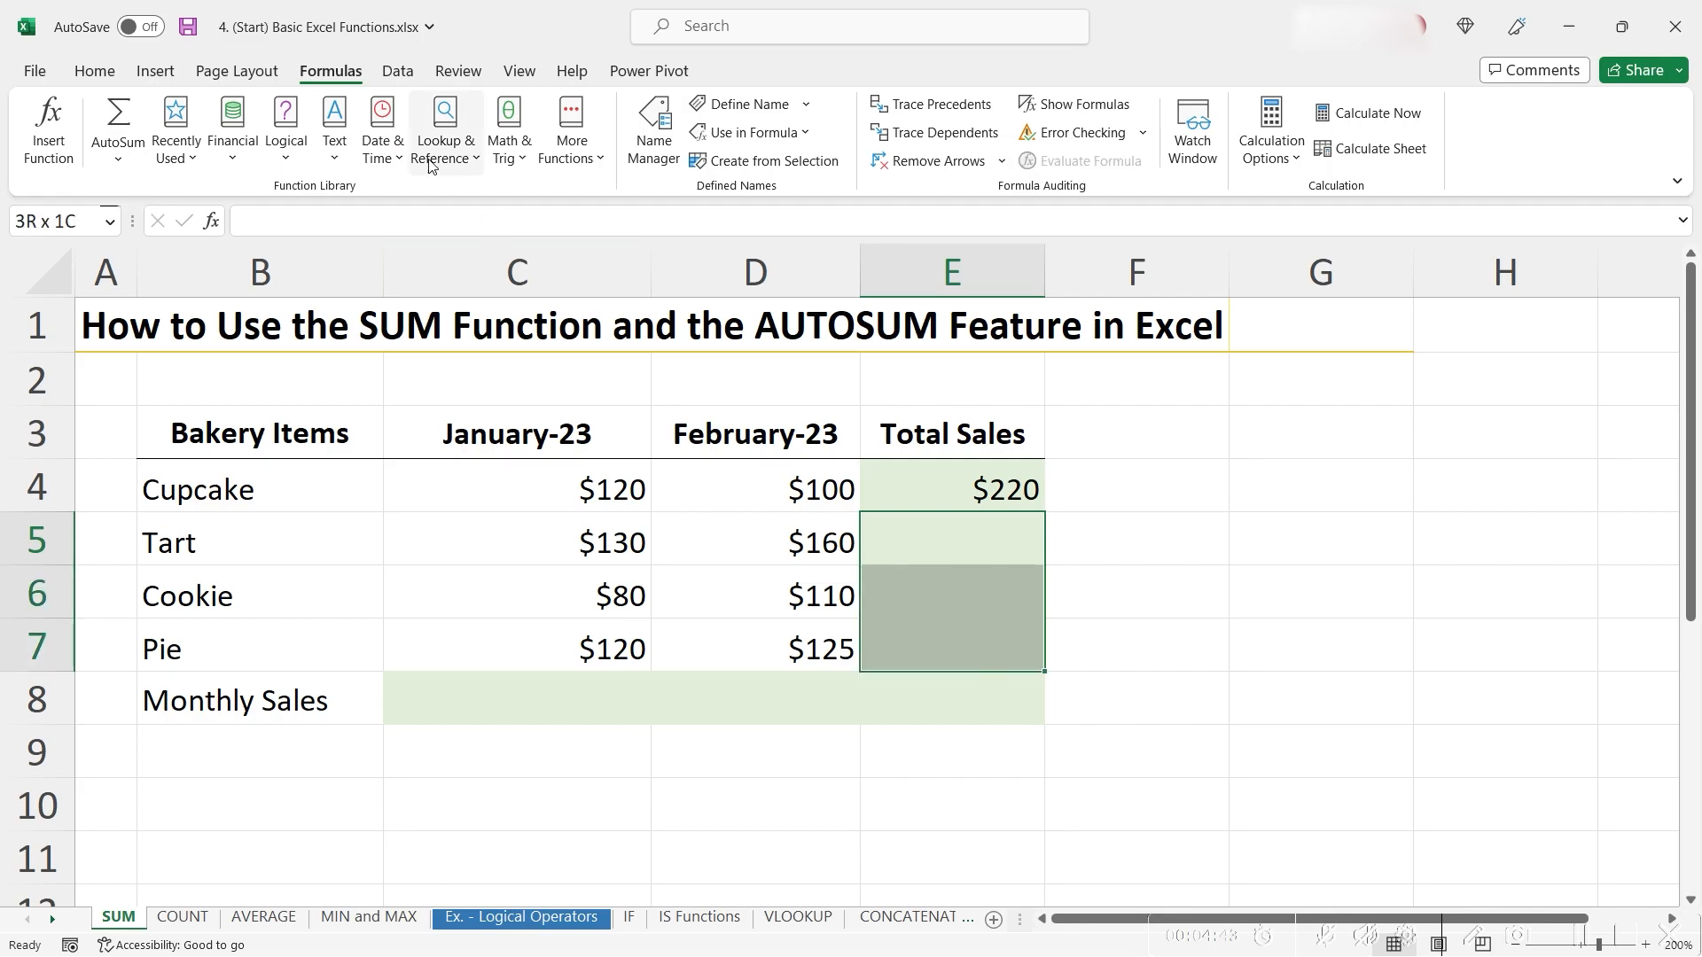
pyautogui.click(119, 159)
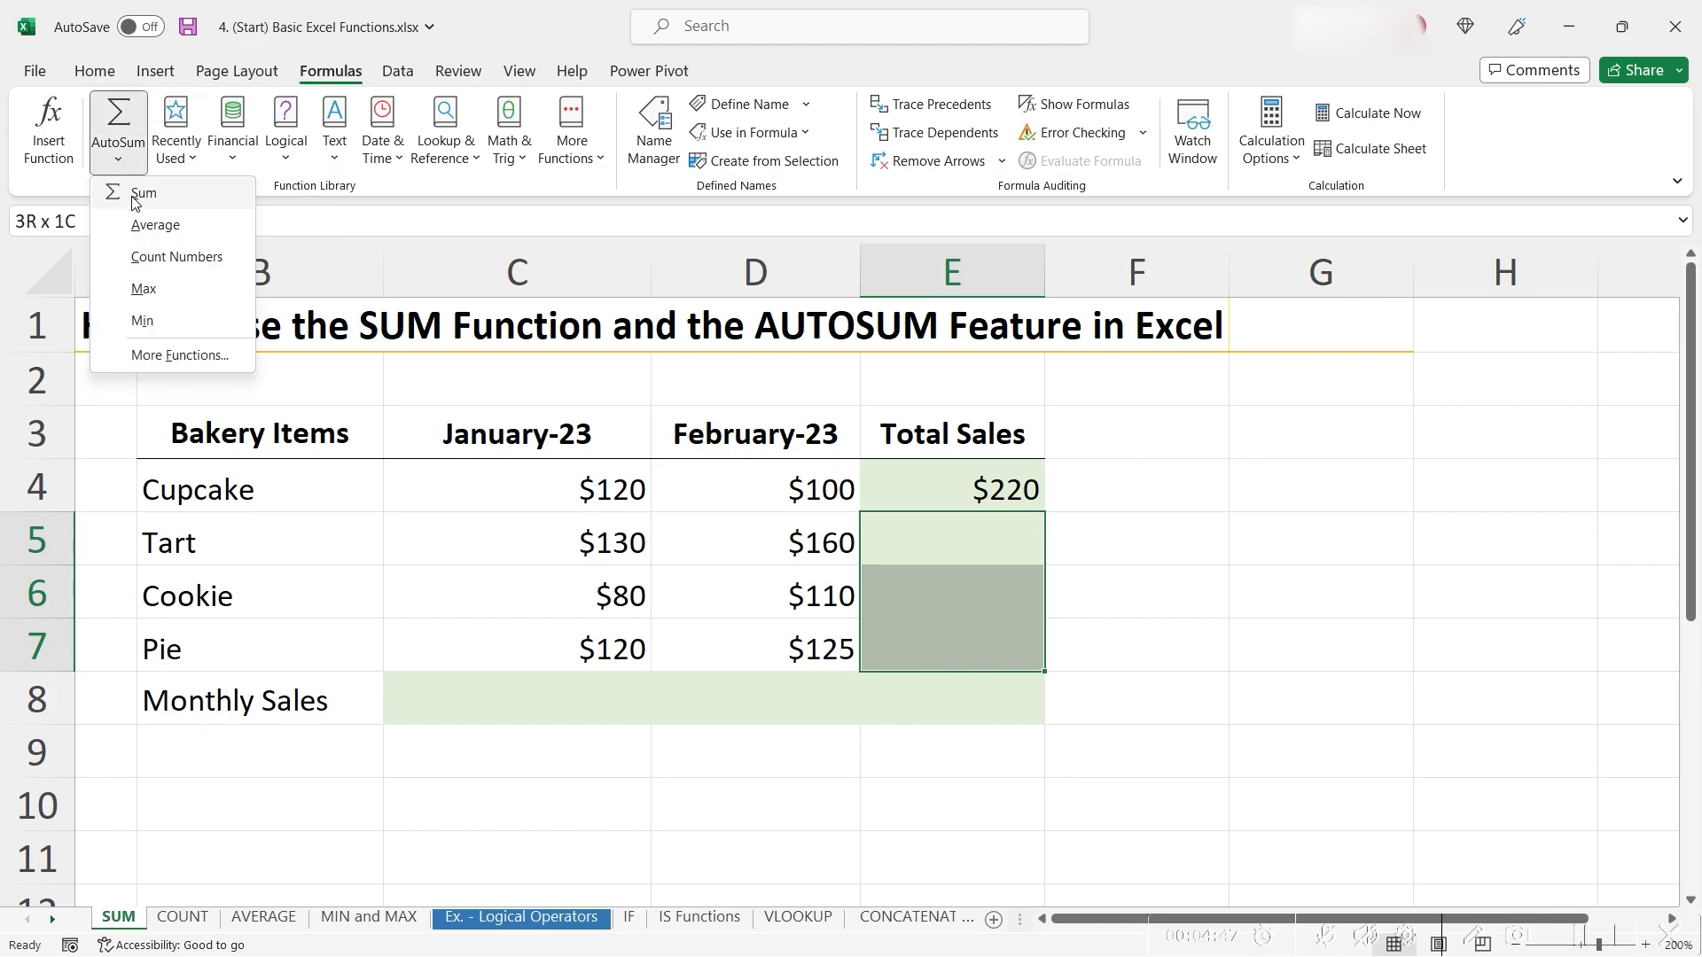
pyautogui.click(140, 193)
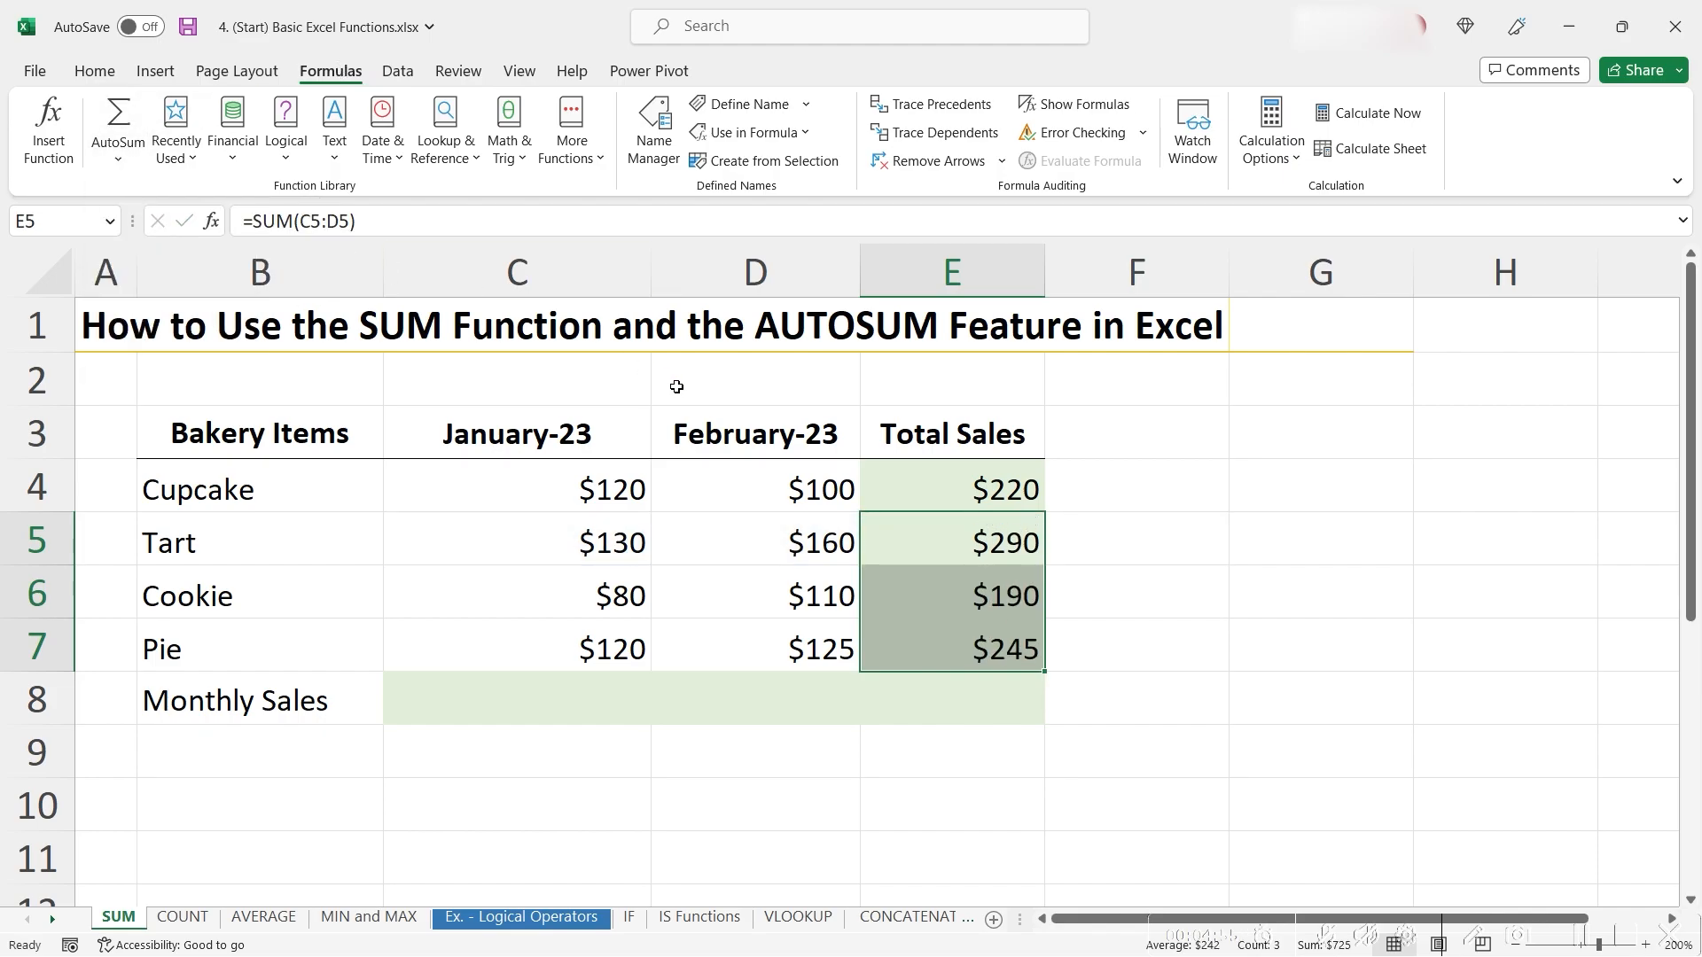
# Check which ranges the AutoSum formulas in E5, E6 and E7 add up
pyautogui.click(949, 542)
pyautogui.doubleClick(954, 541)
pyautogui.click(958, 598)
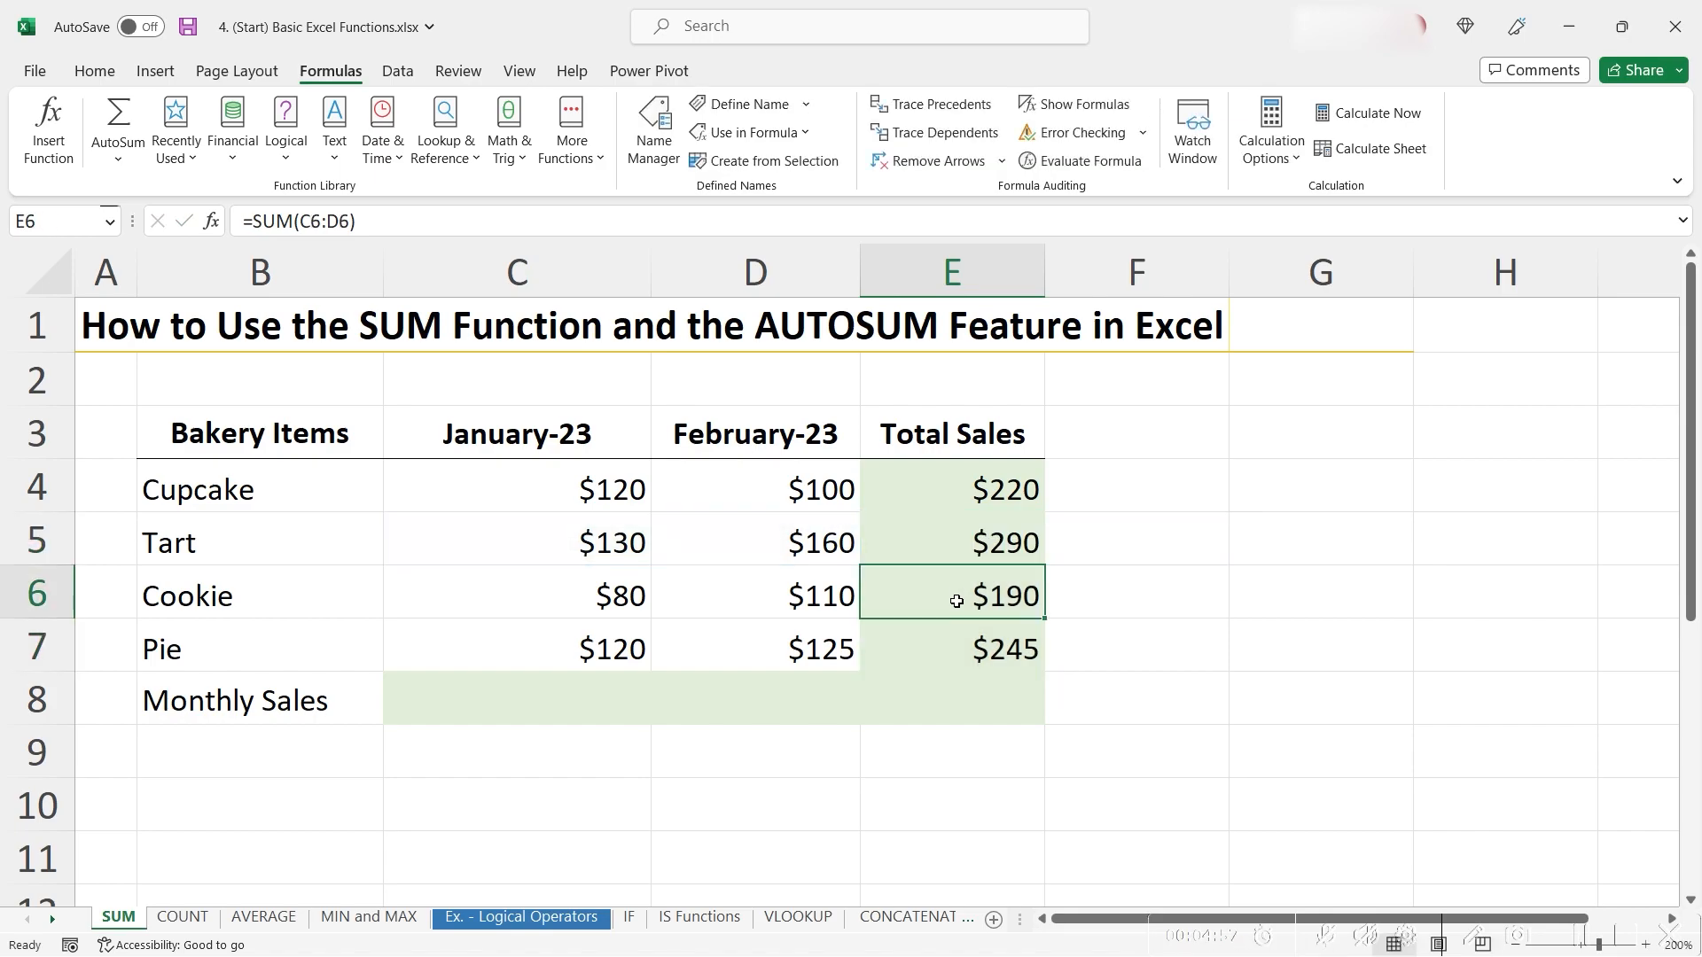
pyautogui.doubleClick(935, 613)
pyautogui.click(946, 646)
pyautogui.doubleClick(947, 647)
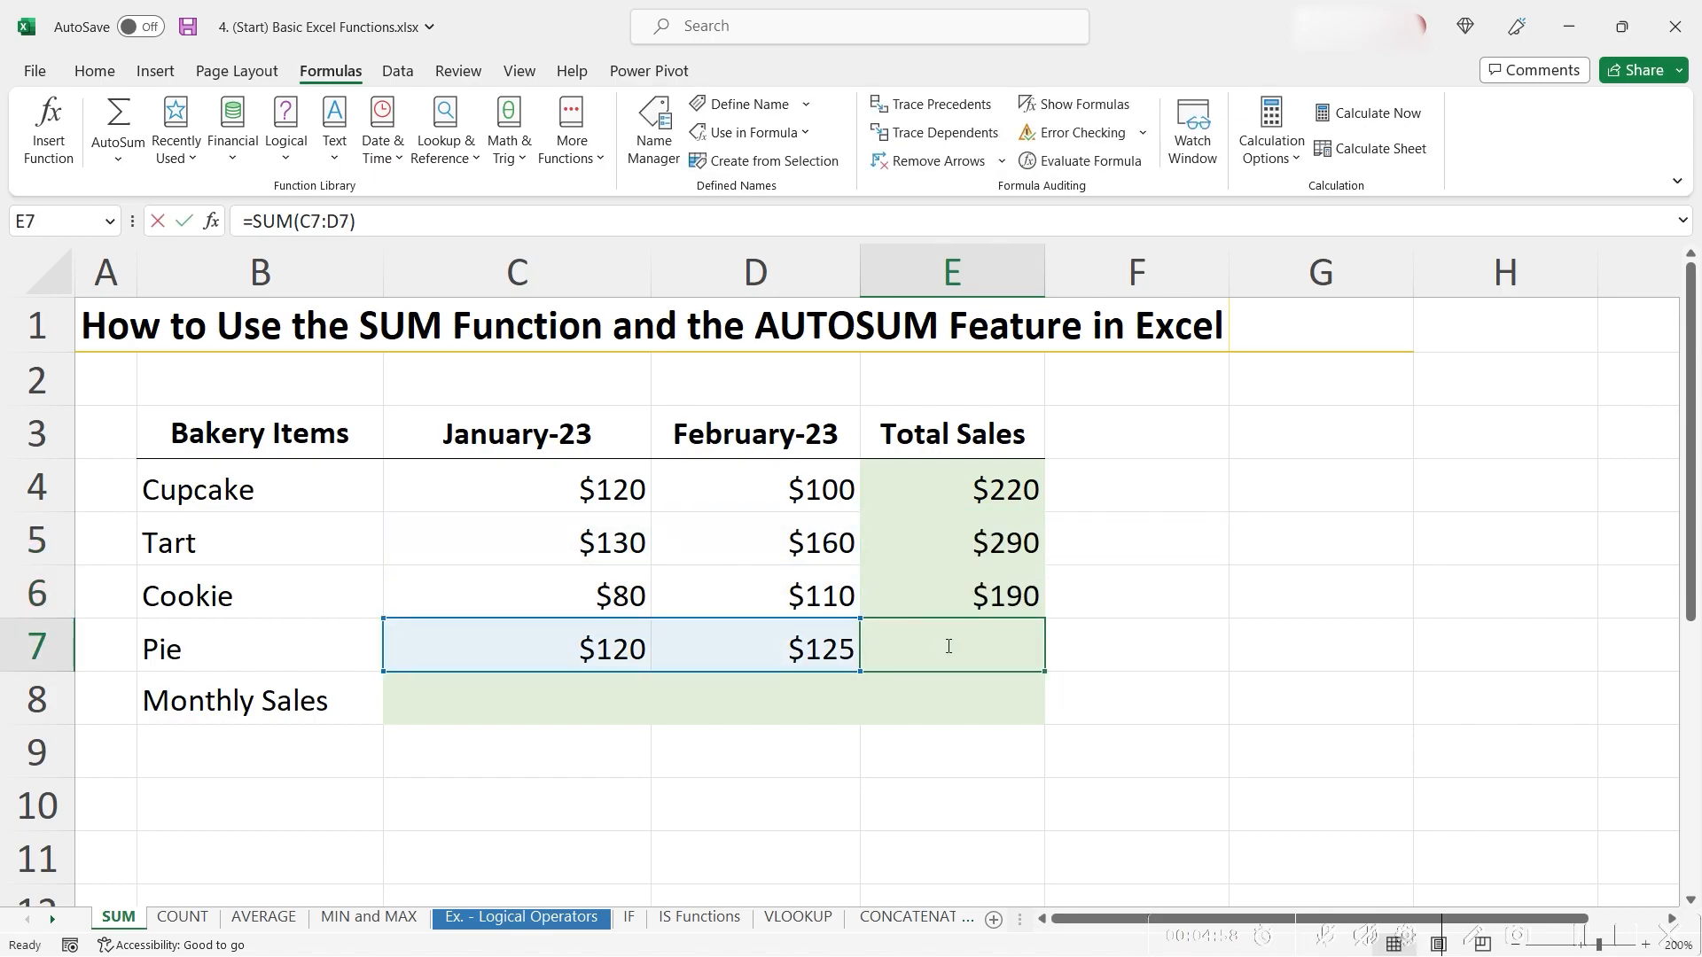
# Total the January, February and Total Sales columns at once in the Monthly Sales cells C8:E8 using AutoSum
pyautogui.click(955, 606)
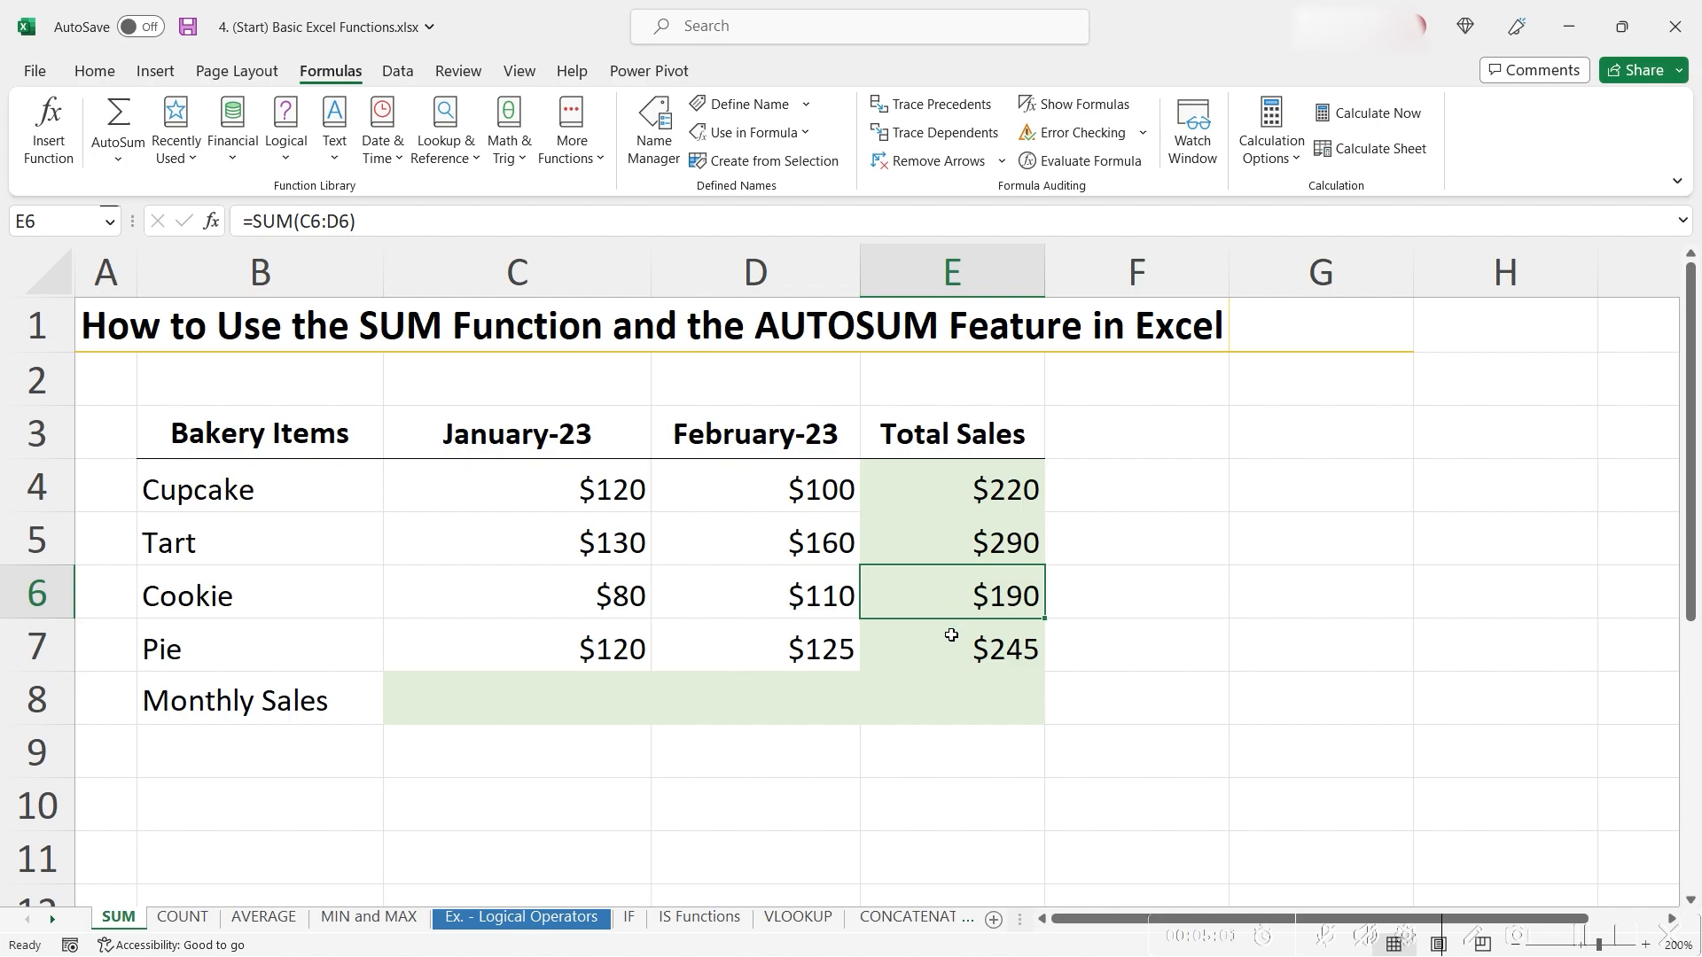
pyautogui.click(539, 707)
pyautogui.moveTo(989, 696); pyautogui.dragTo(1055, 733)
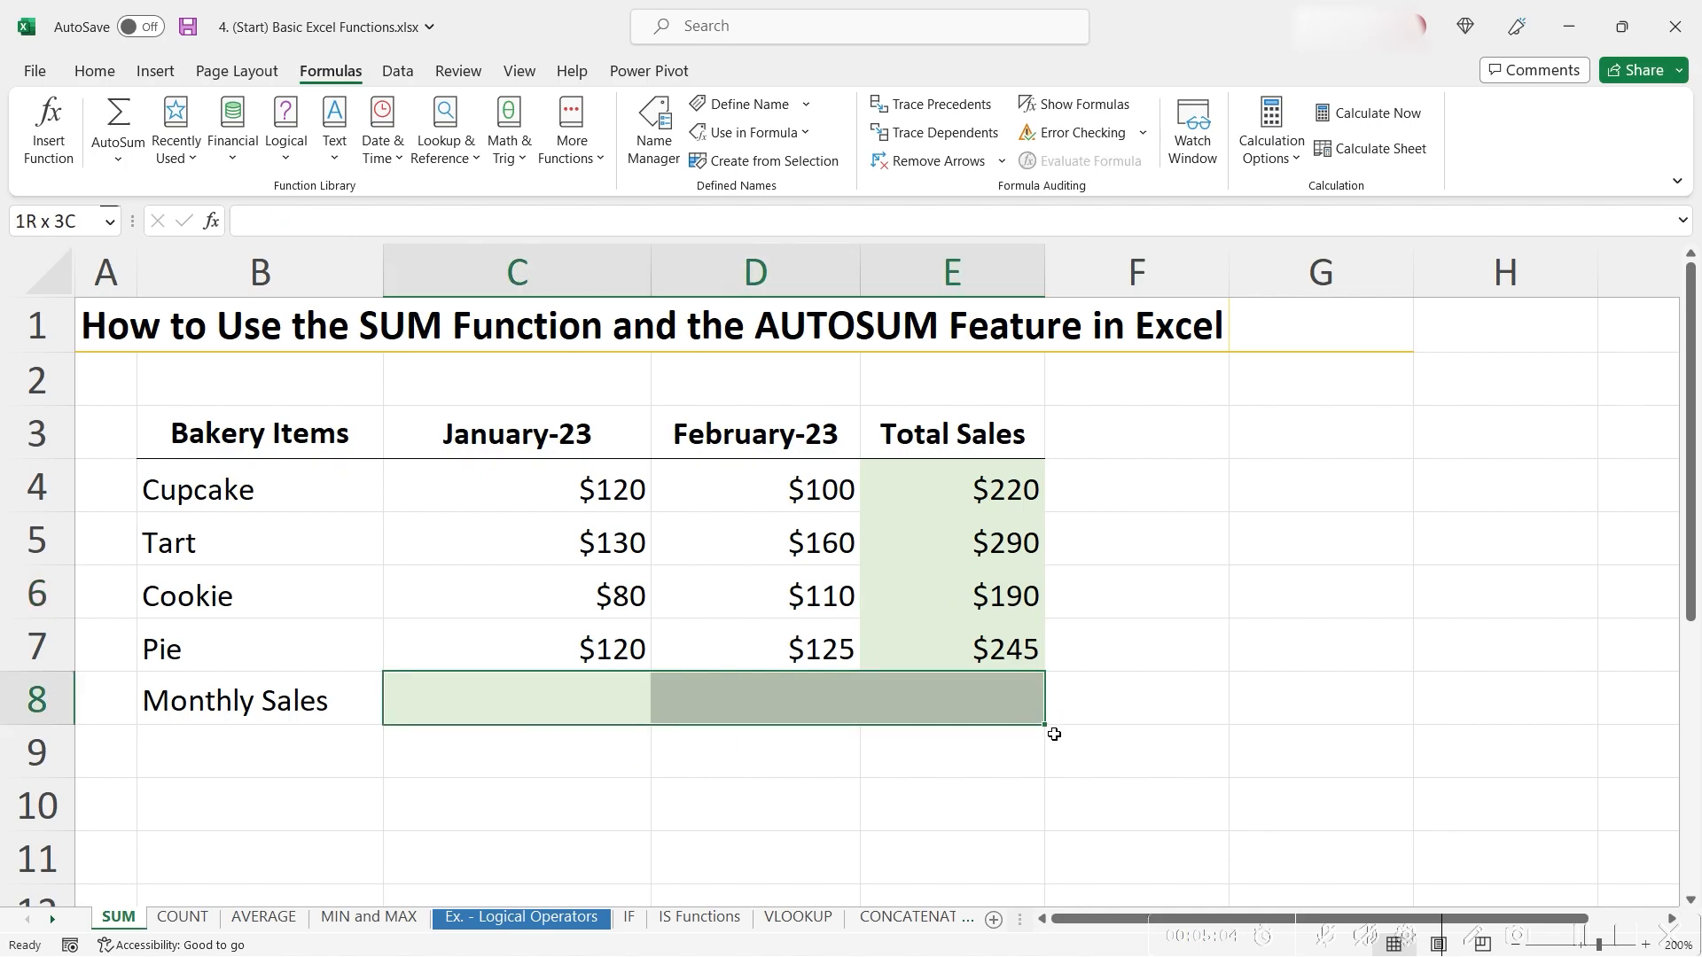
pyautogui.hotkey('alt', '=')
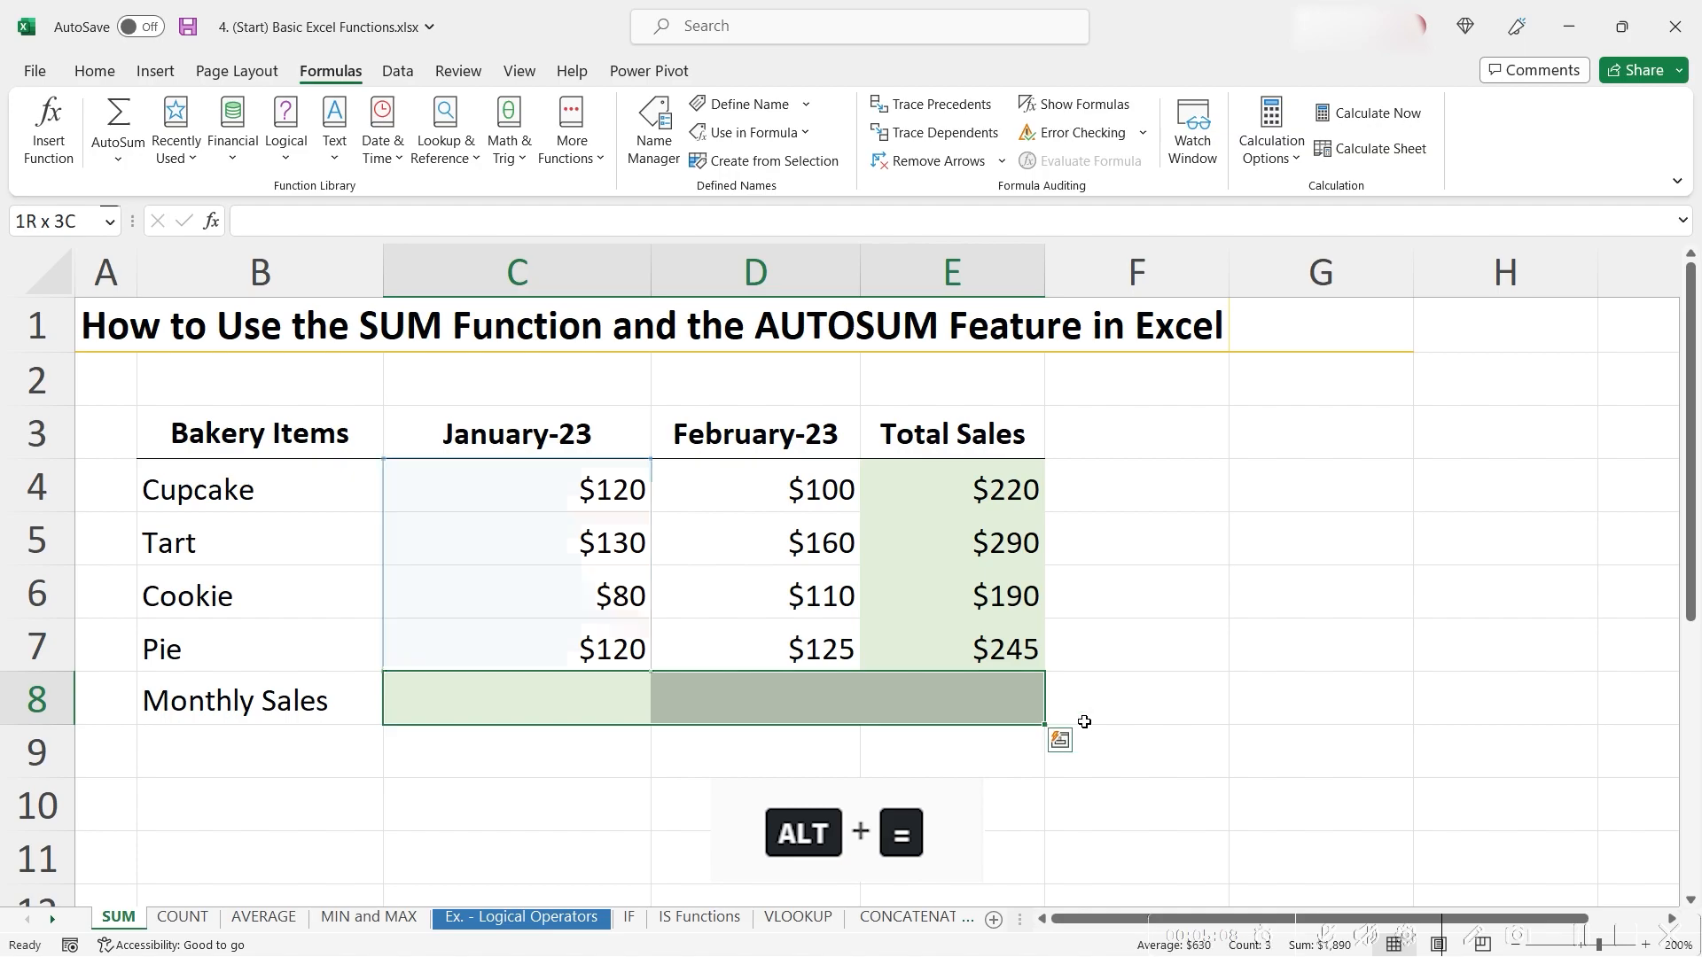
# Check which ranges the Monthly Sales formulas in C8, D8 and E8 add up
pyautogui.click(624, 716)
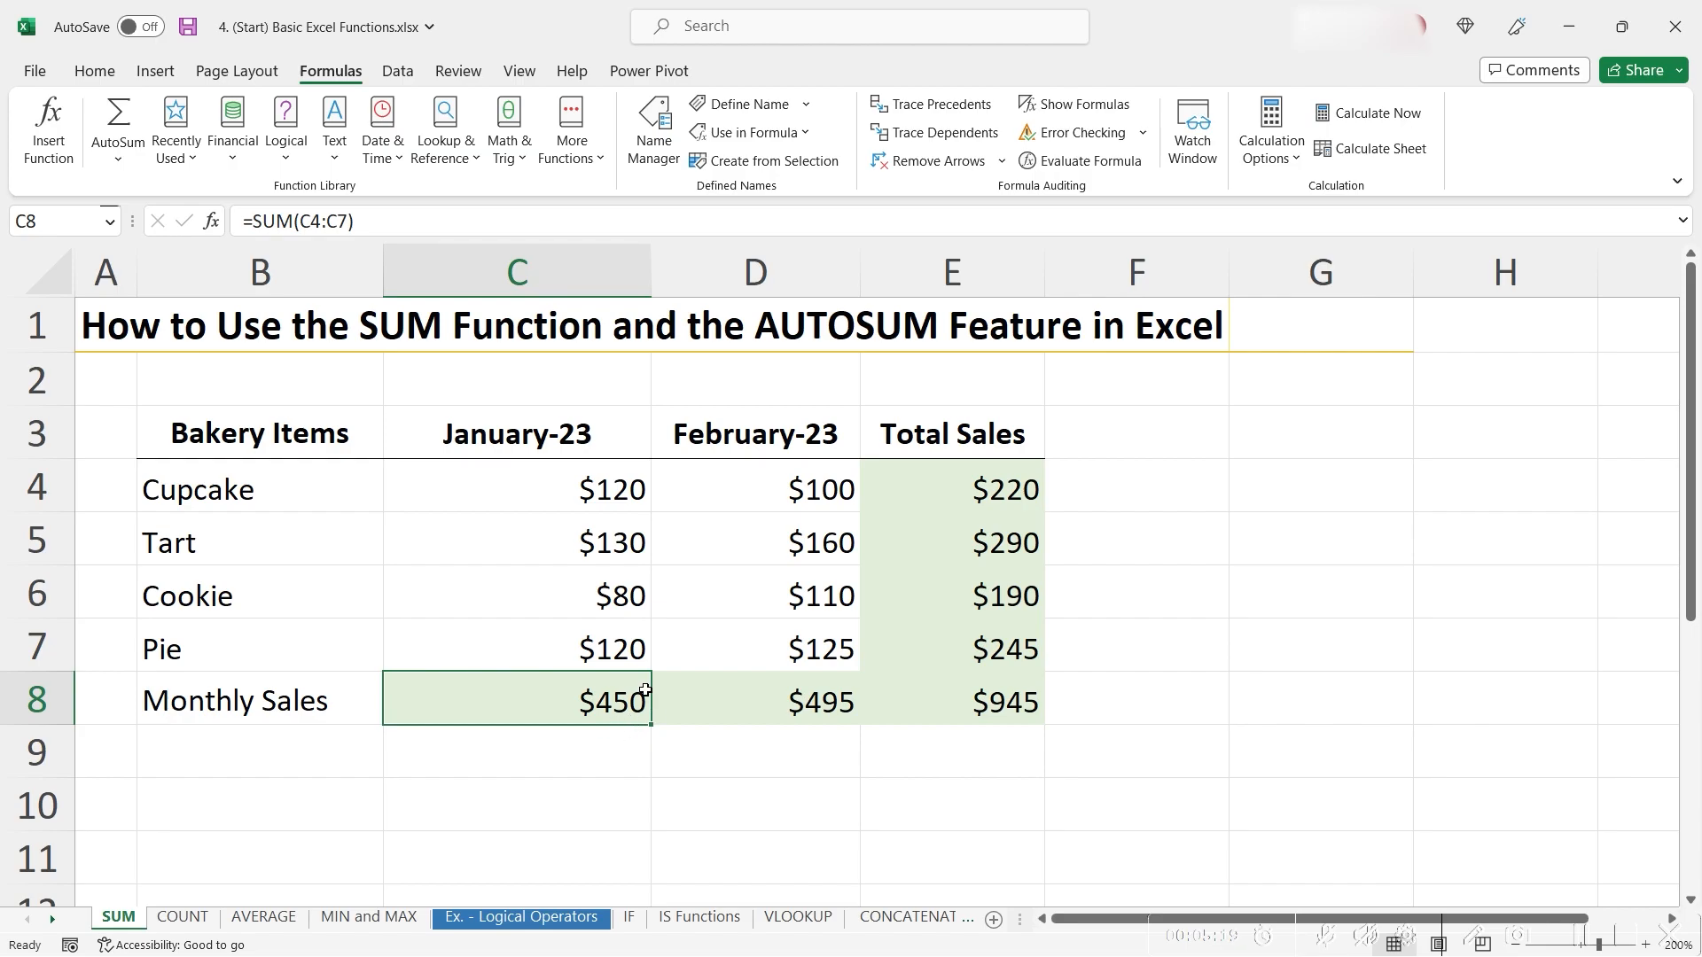
pyautogui.doubleClick(644, 691)
pyautogui.click(691, 696)
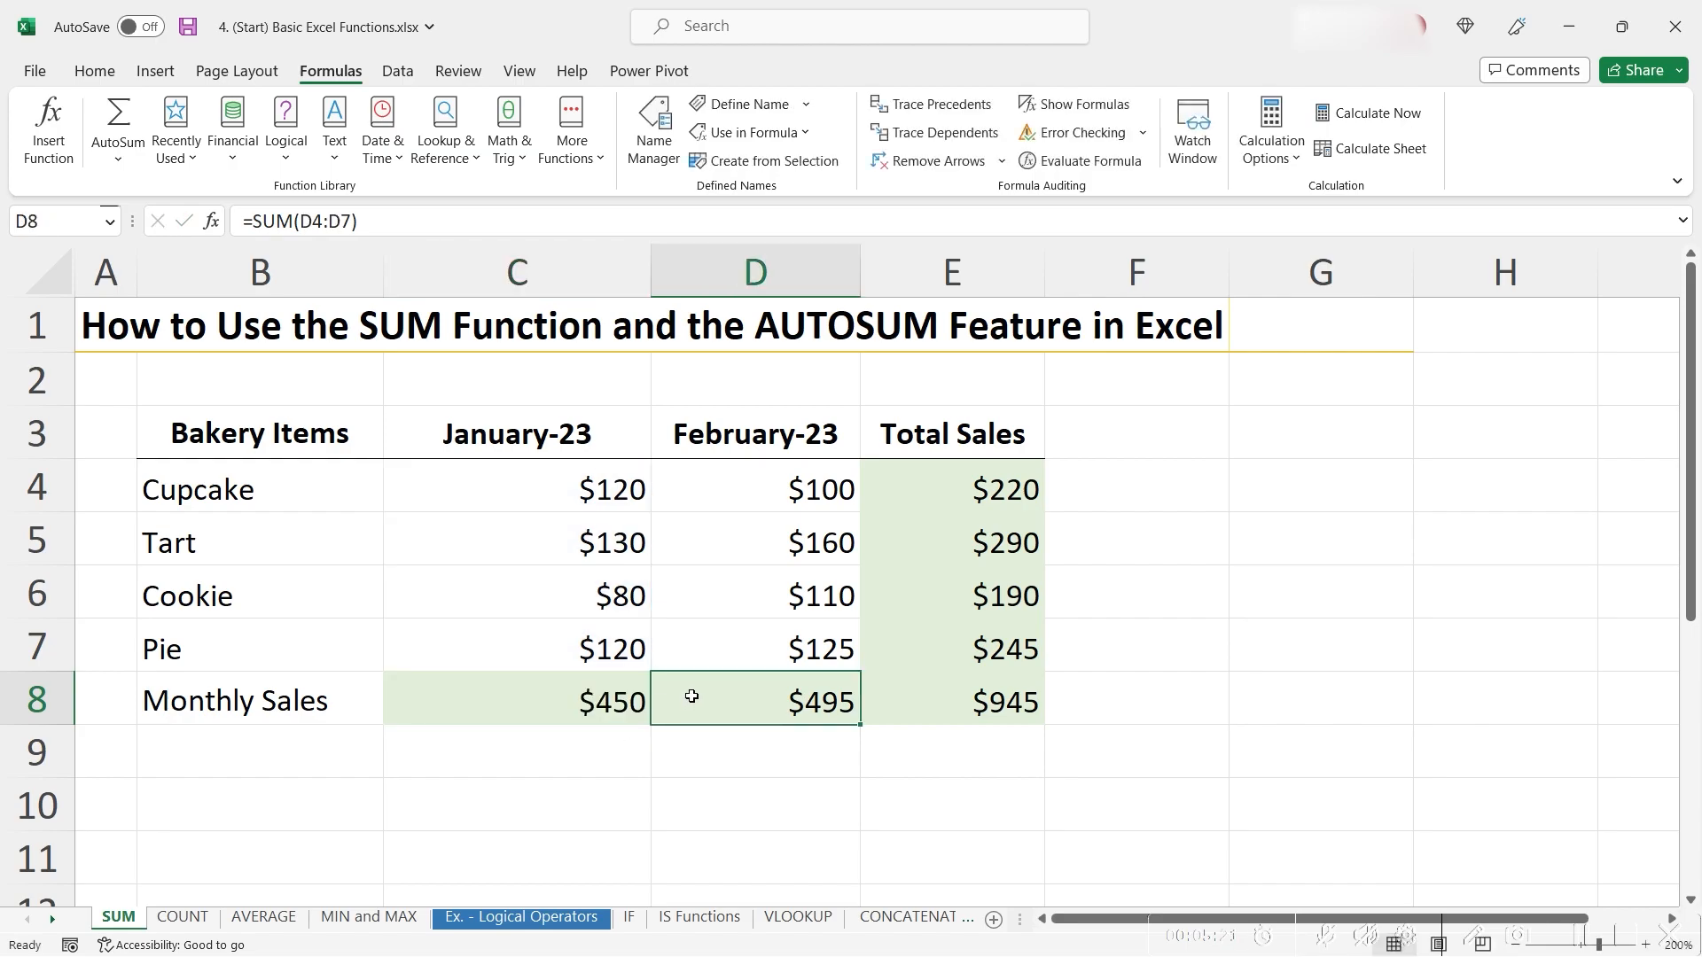
pyautogui.doubleClick(697, 697)
pyautogui.click(946, 700)
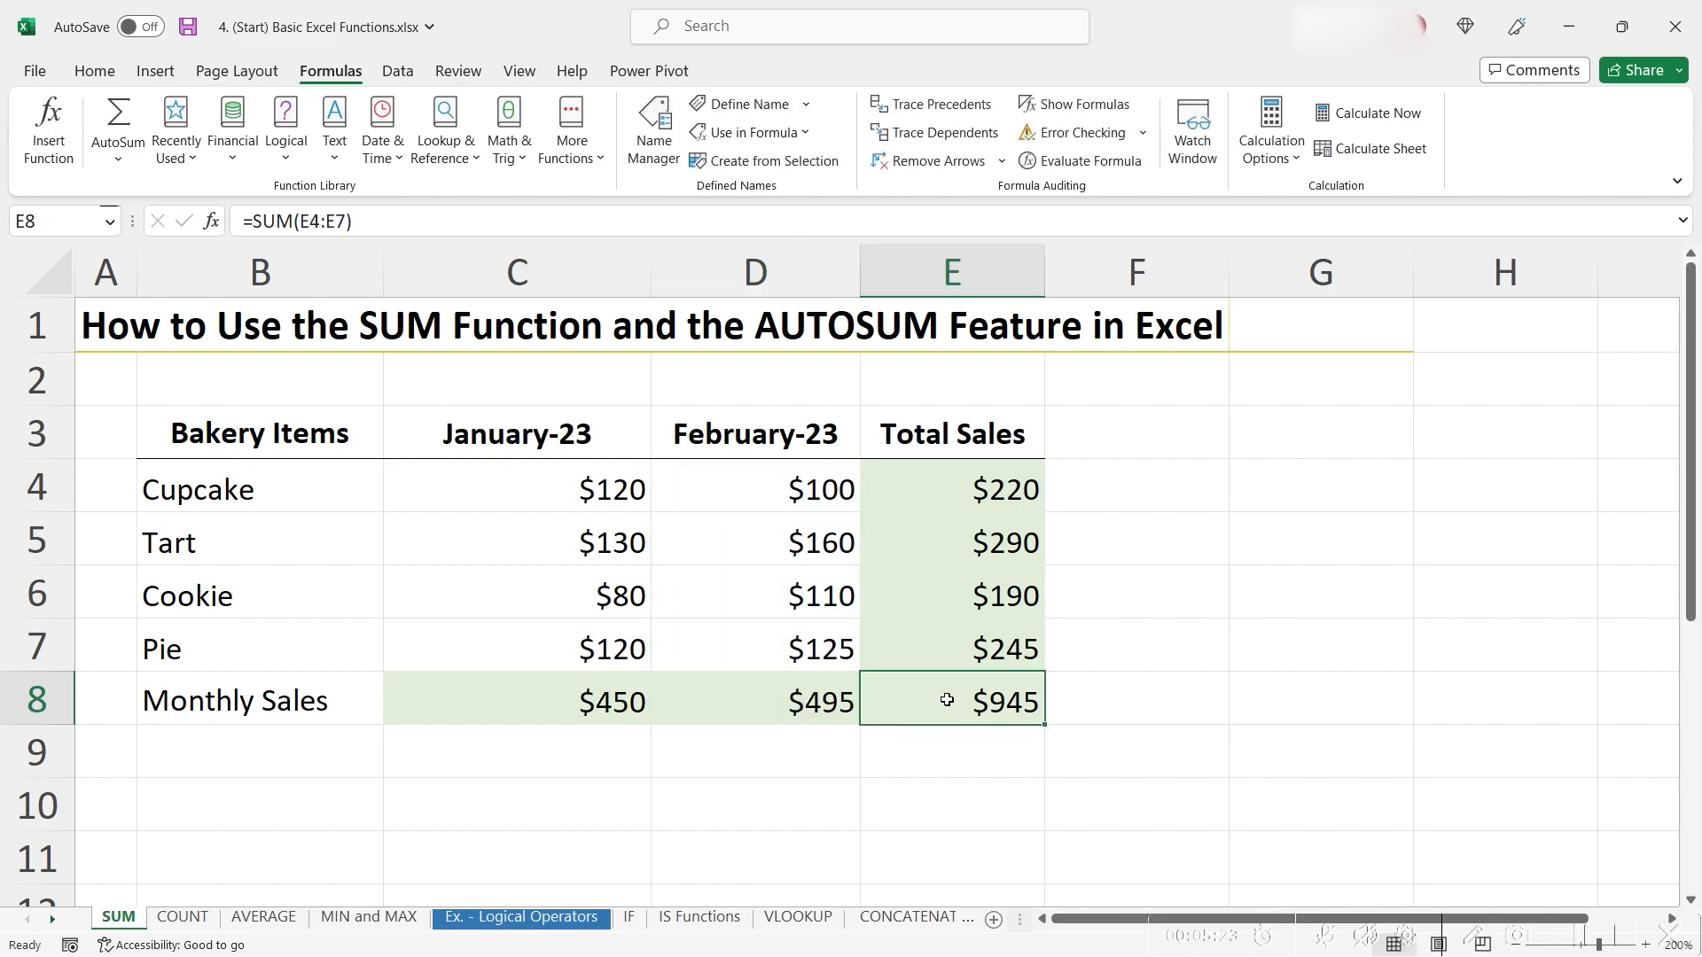